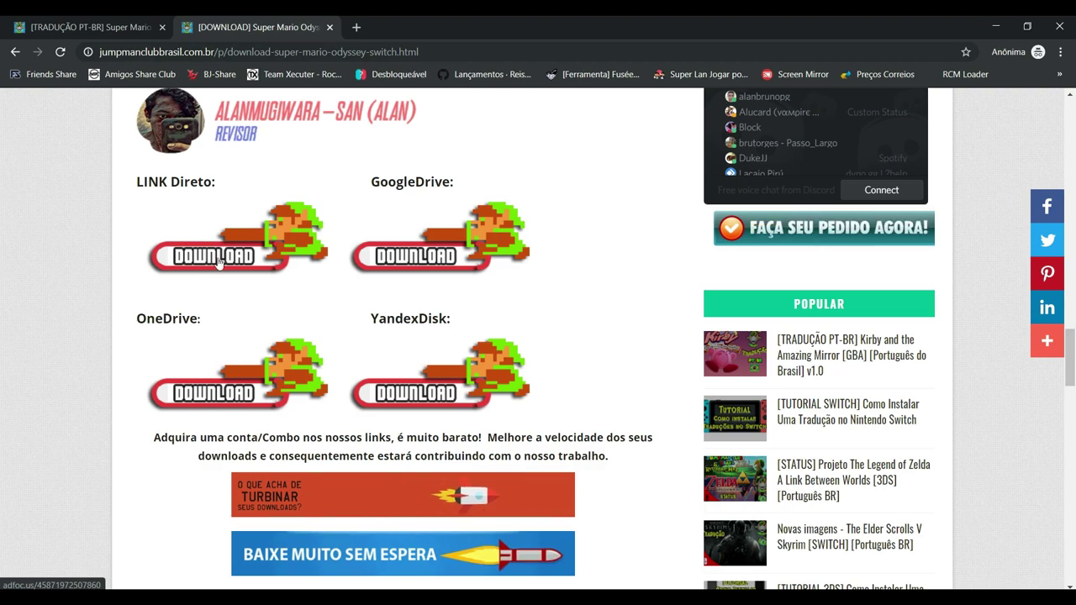
Step: Download the Super Mario Odyssey PT-BR translation from the direct link, skipping the advert and closing the advert pages
{"action": "left_click", "coordinate": [218, 262]}
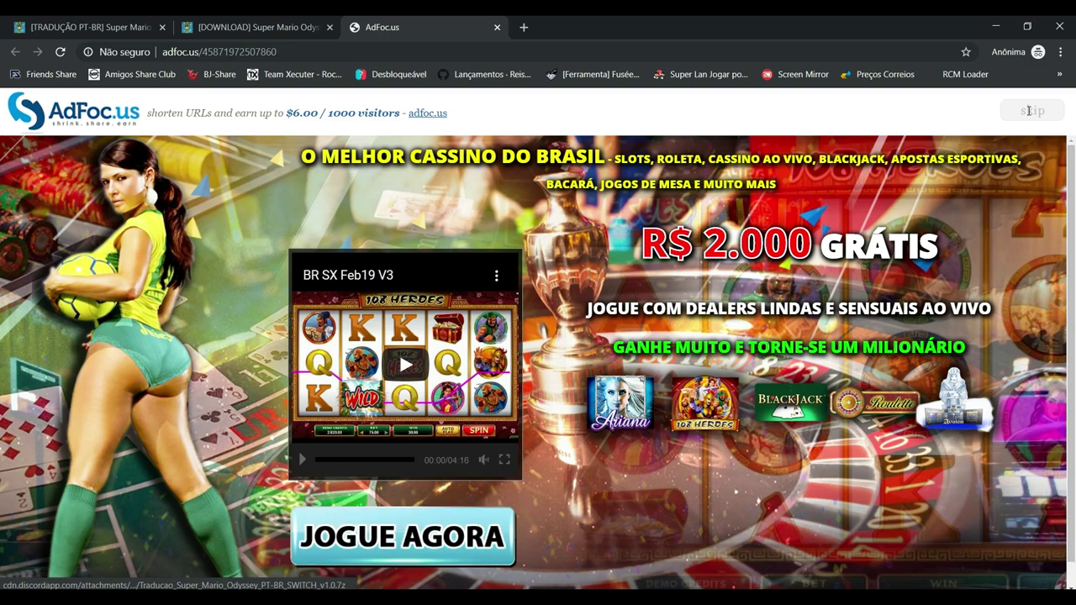
{"action": "left_click", "coordinate": [1030, 110]}
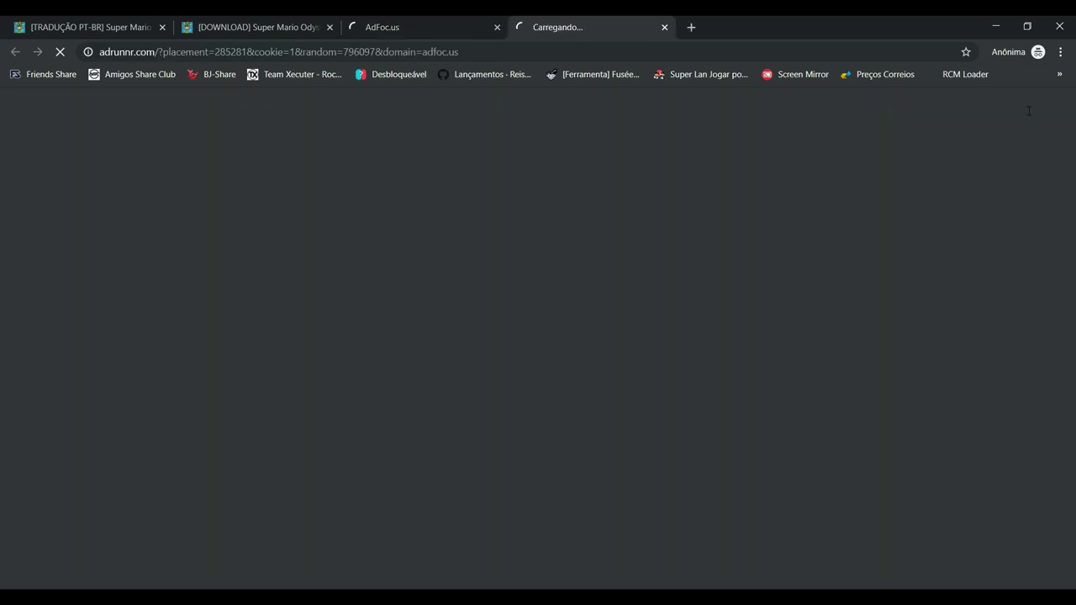
{"action": "left_click", "coordinate": [664, 27]}
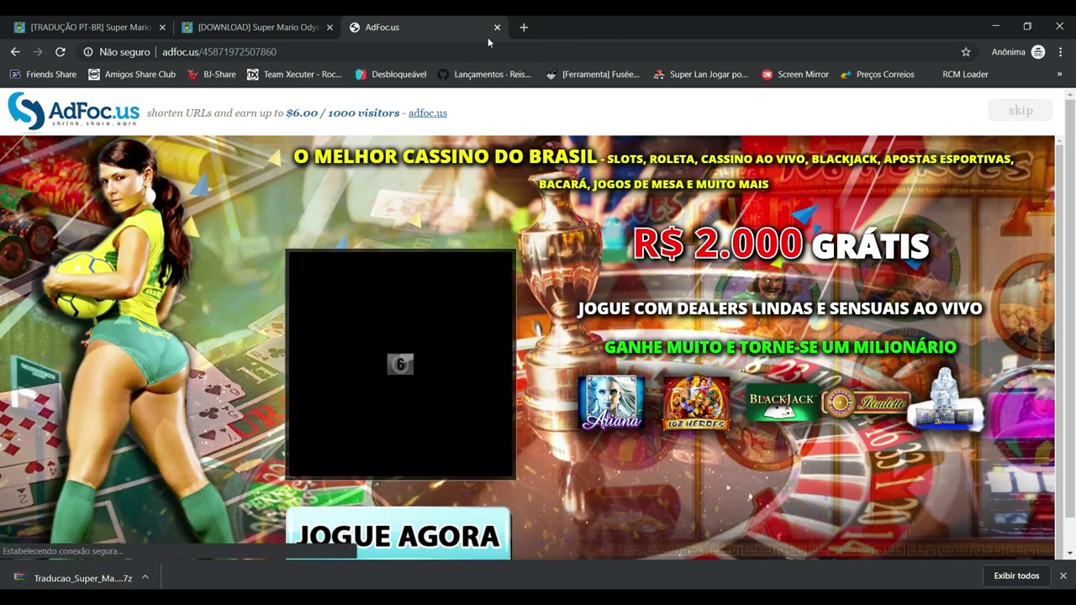
{"action": "left_click", "coordinate": [497, 27]}
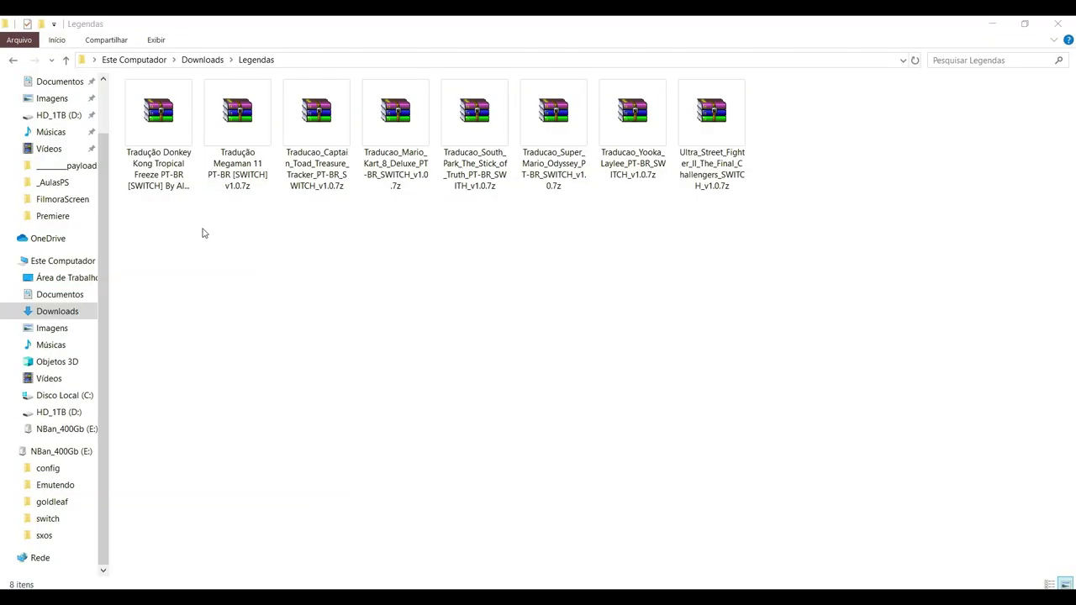
Step: Extract the Traducao_Super_Mario_Odyssey_PT-BR_SWITCH_v1.0.7z archive into the Legendas folder and delete the archive
{"action": "left_click", "coordinate": [560, 131]}
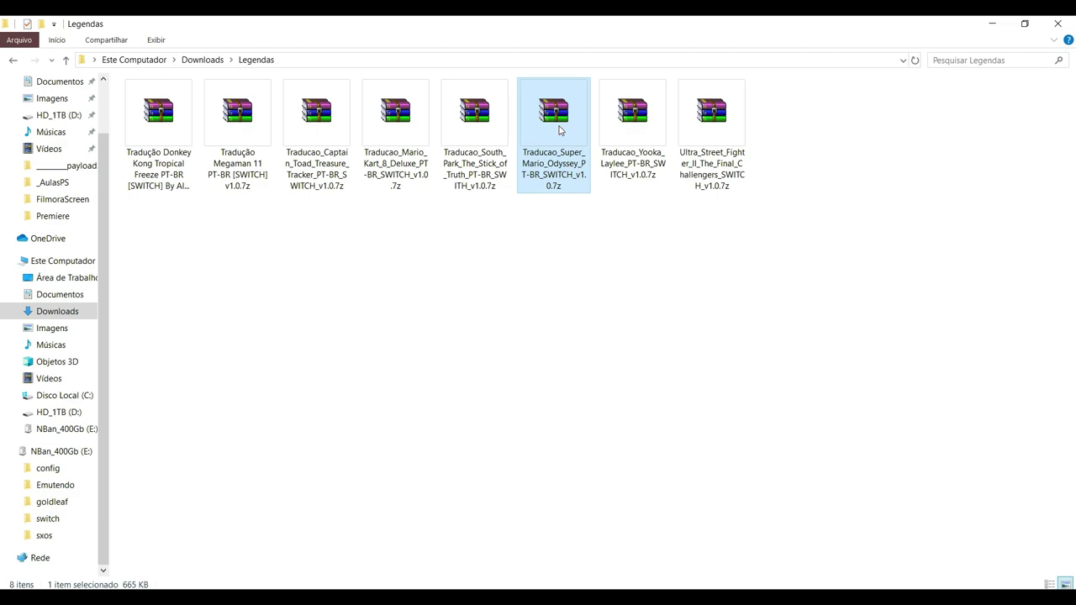
{"action": "right_click", "coordinate": [560, 130]}
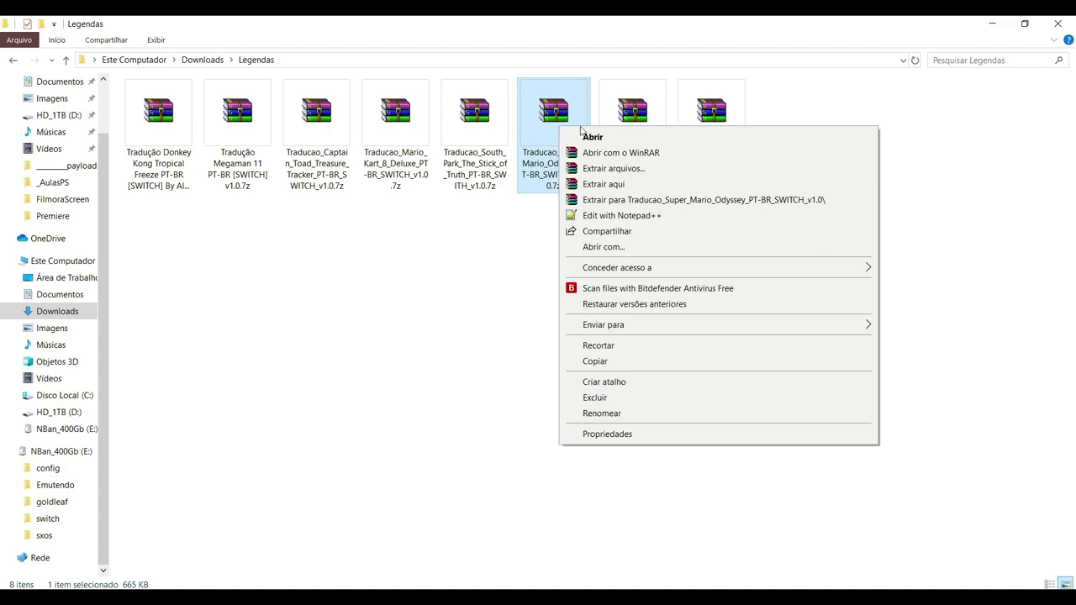
{"action": "left_click", "coordinate": [622, 185]}
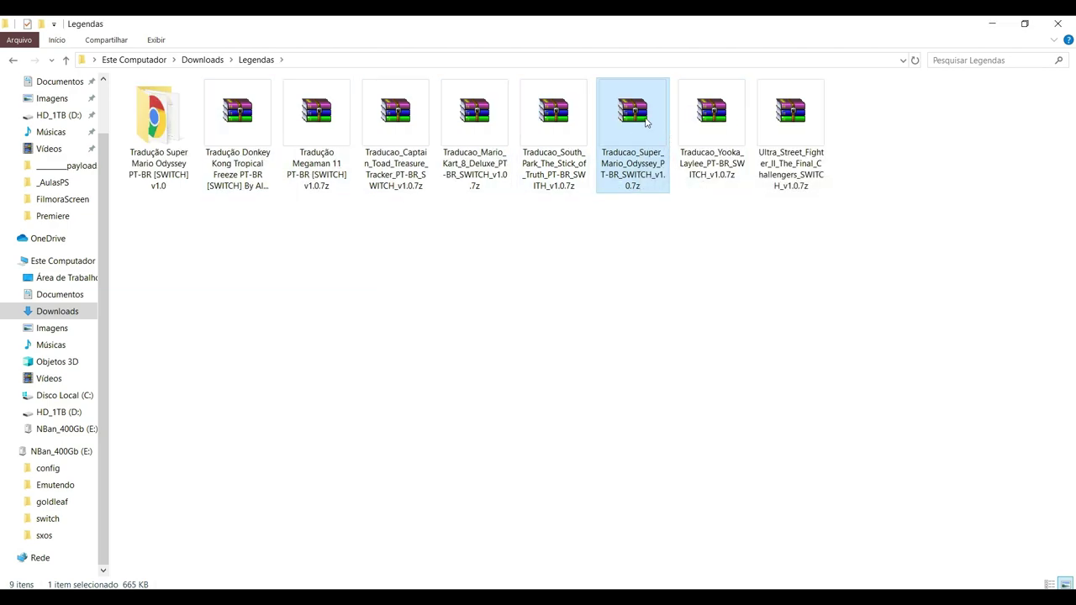
{"action": "key", "text": "Delete"}
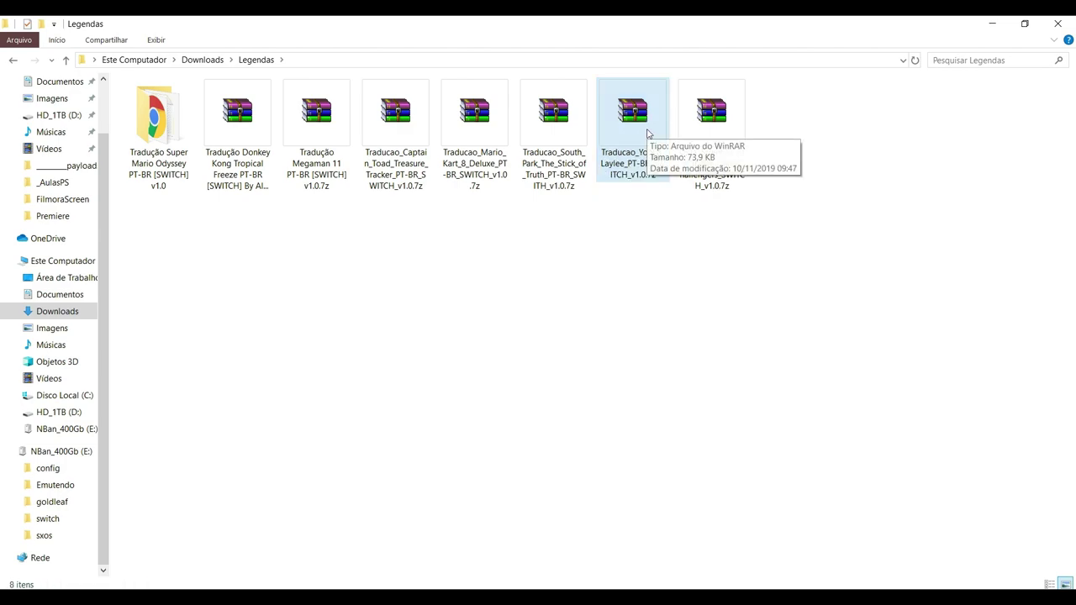
{"action": "left_click", "coordinate": [649, 126]}
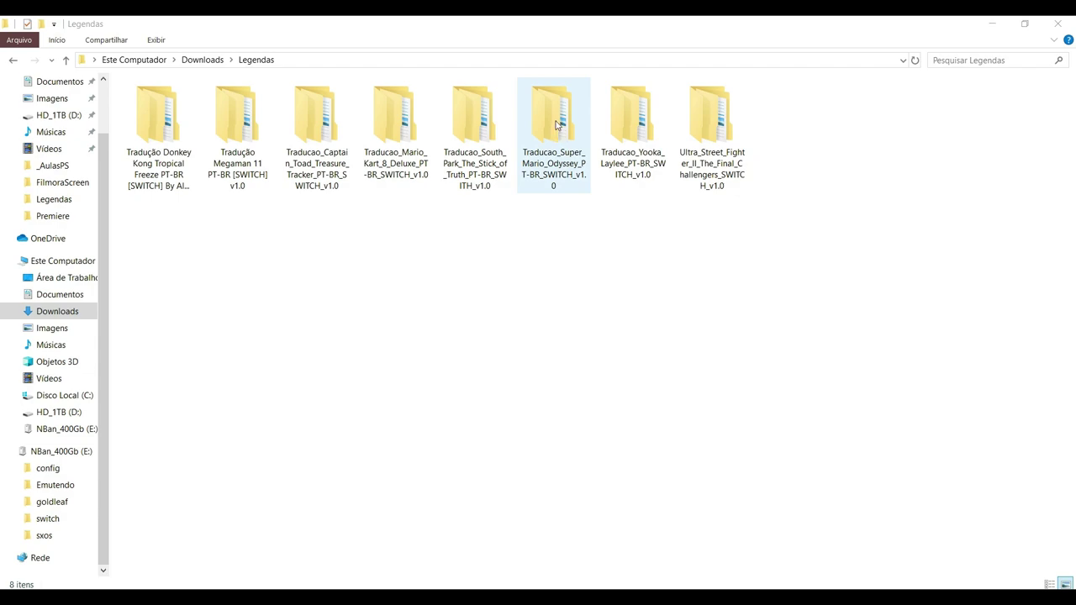
Step: Open the sxos\titles folder inside the extracted Super Mario Odyssey translation, widening the name column to read the folder name
{"action": "double_click", "coordinate": [556, 124]}
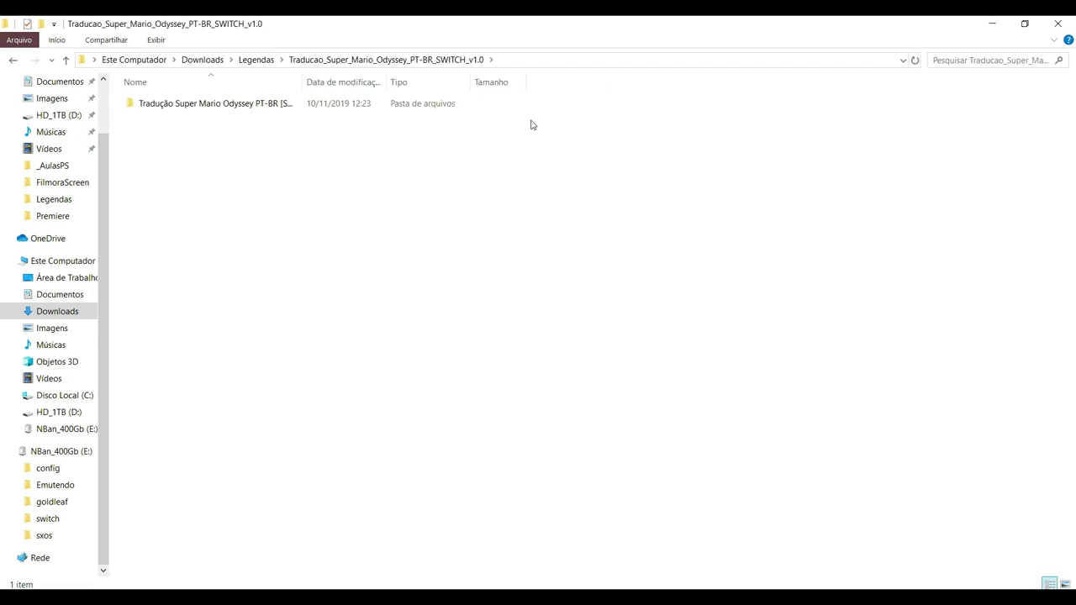
{"action": "left_click_drag", "start_coordinate": [302, 83], "coordinate": [372, 89]}
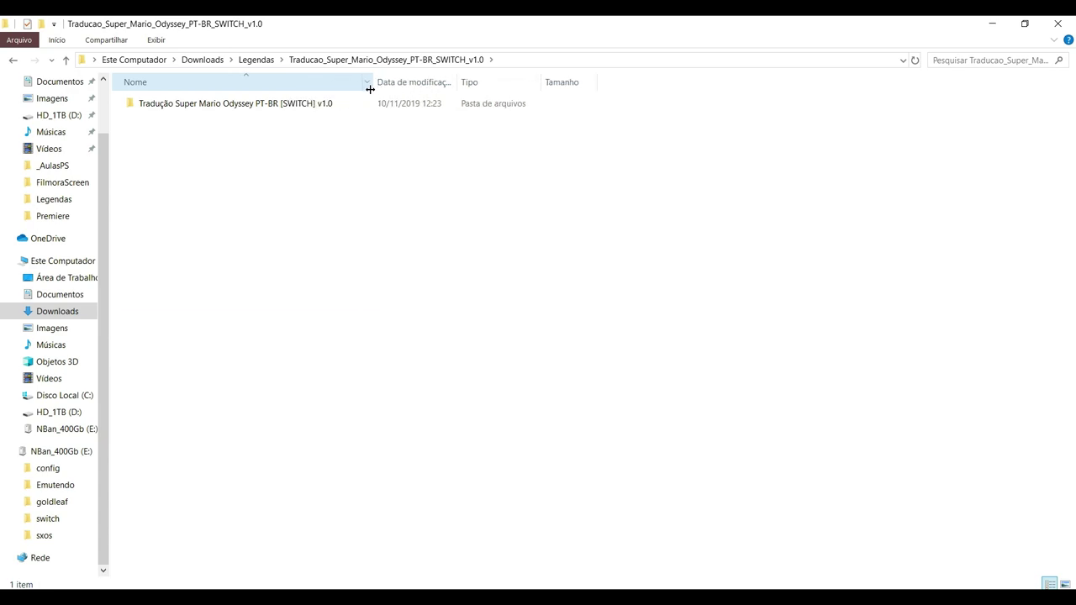
{"action": "double_click", "coordinate": [327, 103]}
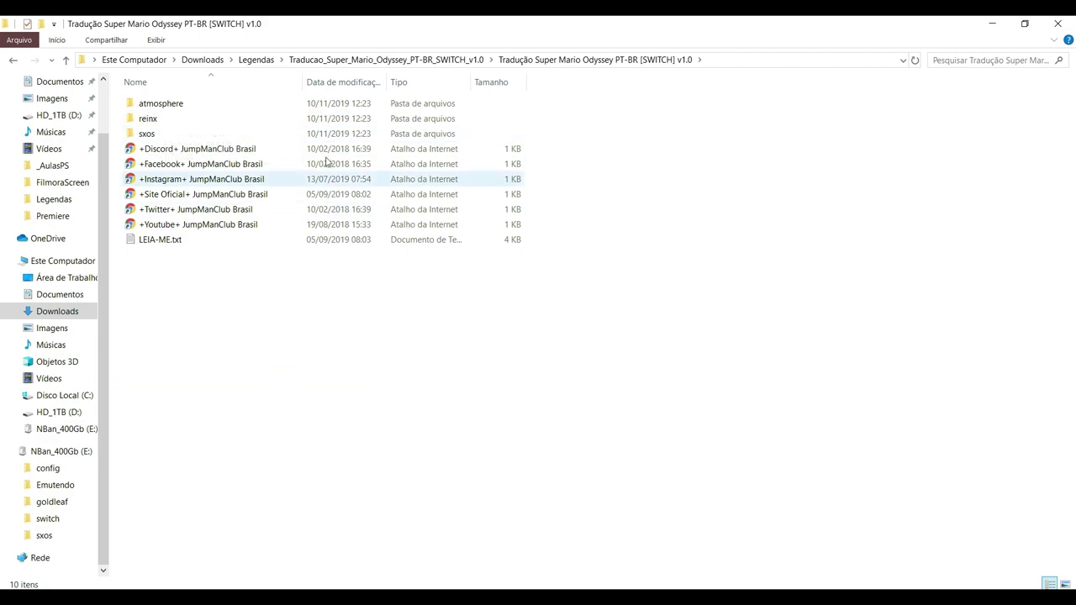
{"action": "double_click", "coordinate": [180, 137]}
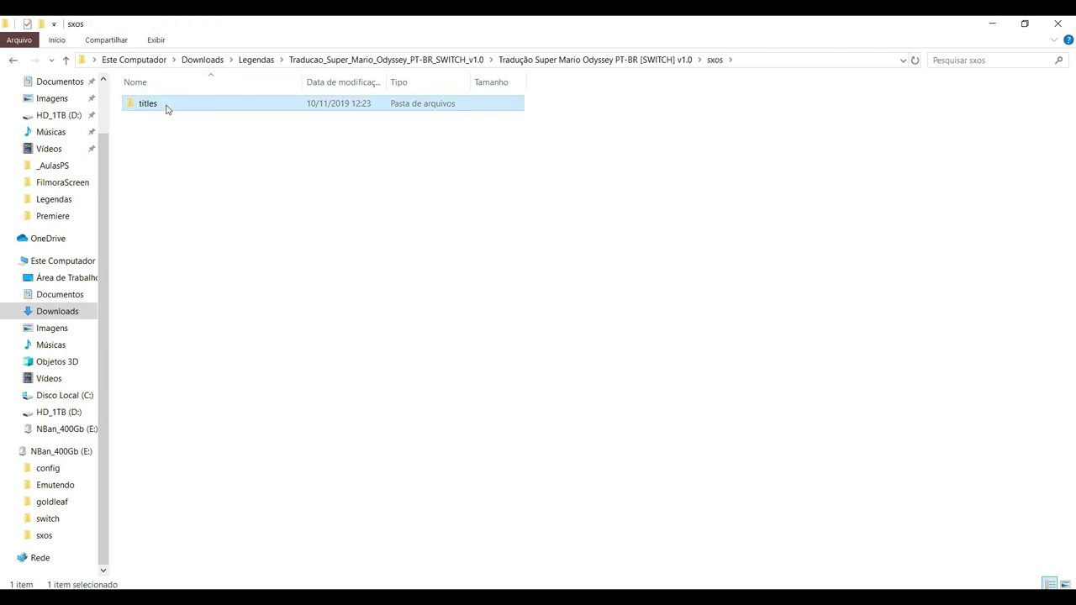
{"action": "double_click", "coordinate": [166, 105]}
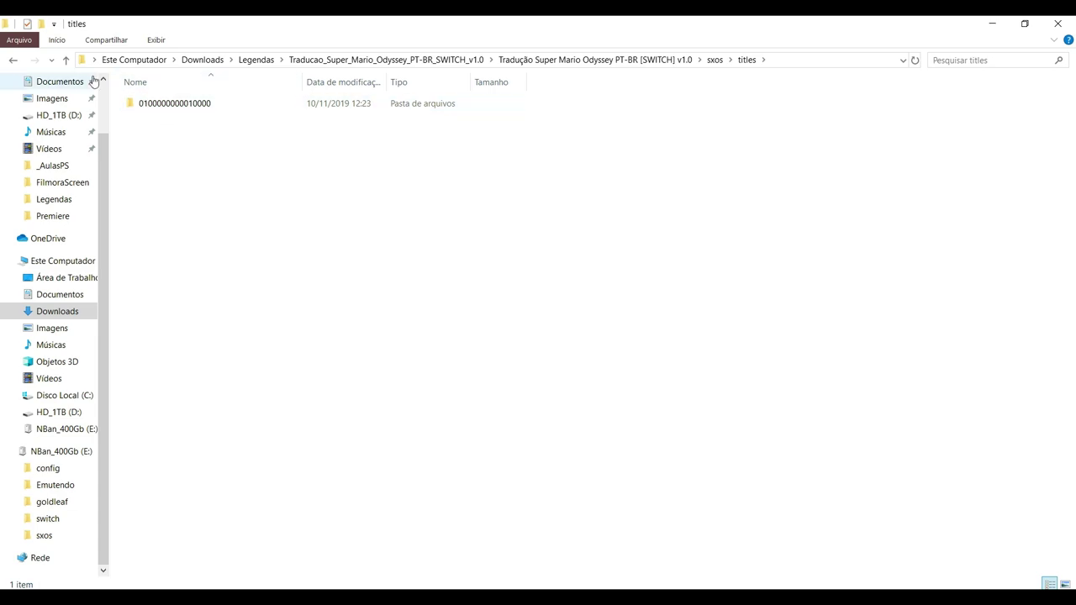
{"action": "left_click", "coordinate": [67, 60]}
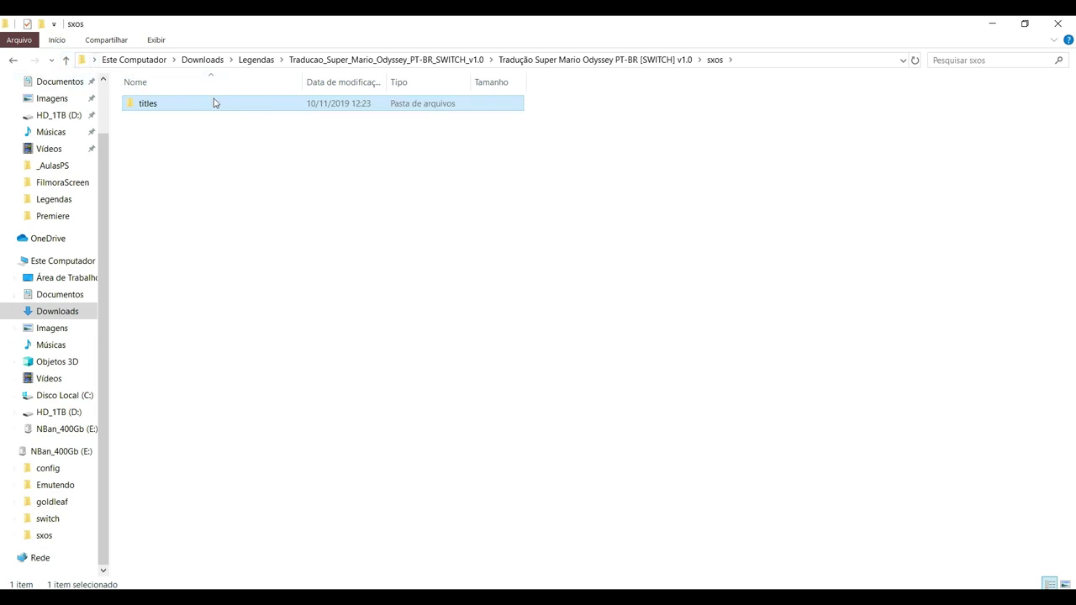
{"action": "double_click", "coordinate": [217, 104]}
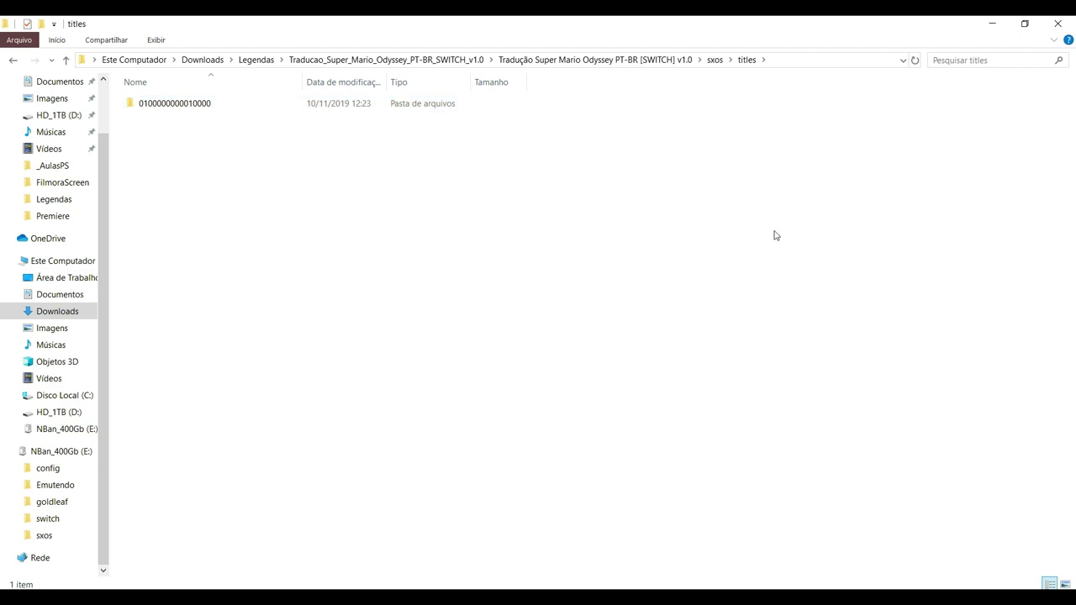
Step: Switch to the NBan_400Gb (E:) drive window and open its sxos\titles folder
{"action": "mouse_move", "coordinate": [833, 557]}
{"action": "left_click", "coordinate": [807, 567]}
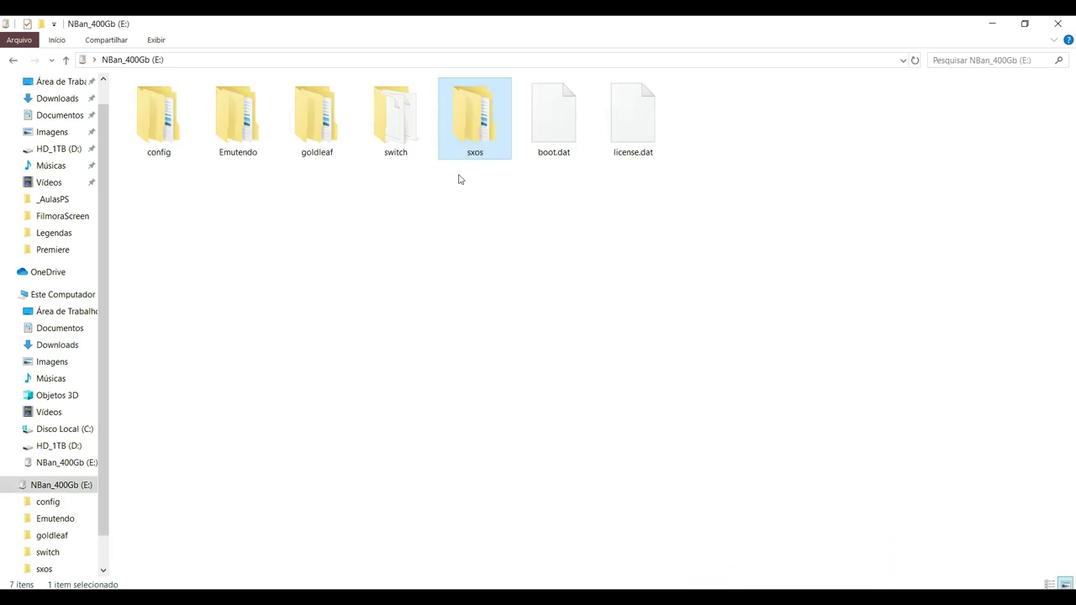
{"action": "double_click", "coordinate": [483, 136]}
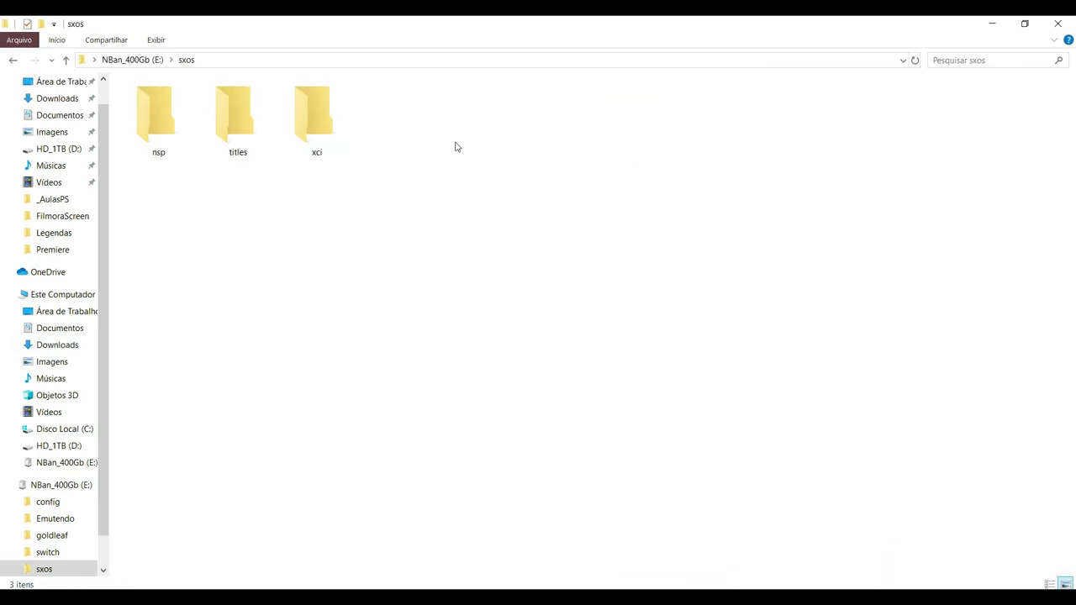
{"action": "double_click", "coordinate": [233, 116]}
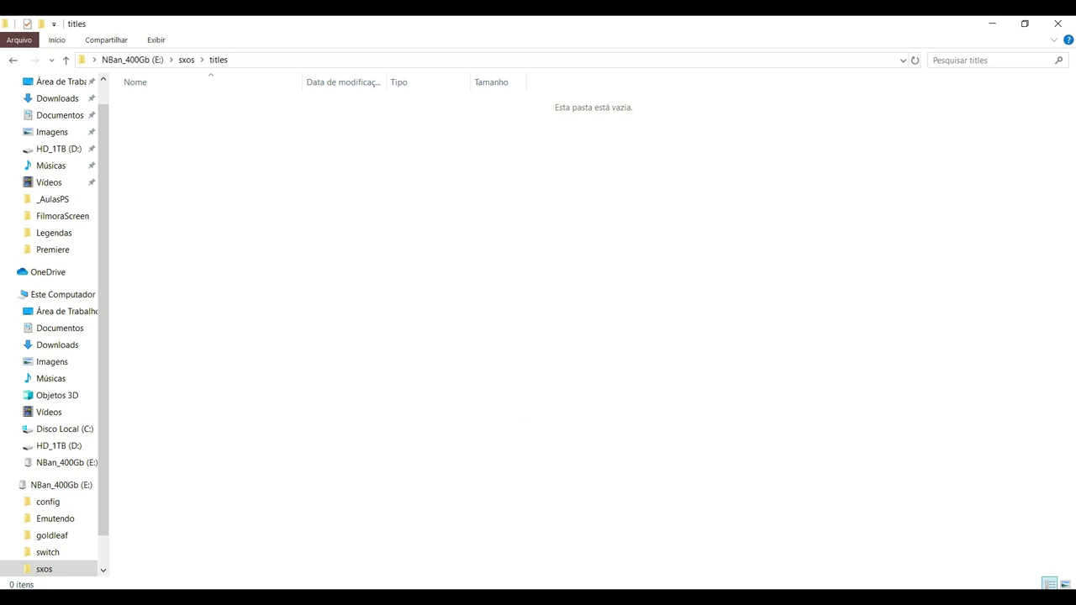
{"action": "mouse_move", "coordinate": [524, 572]}
{"action": "left_click", "coordinate": [643, 570]}
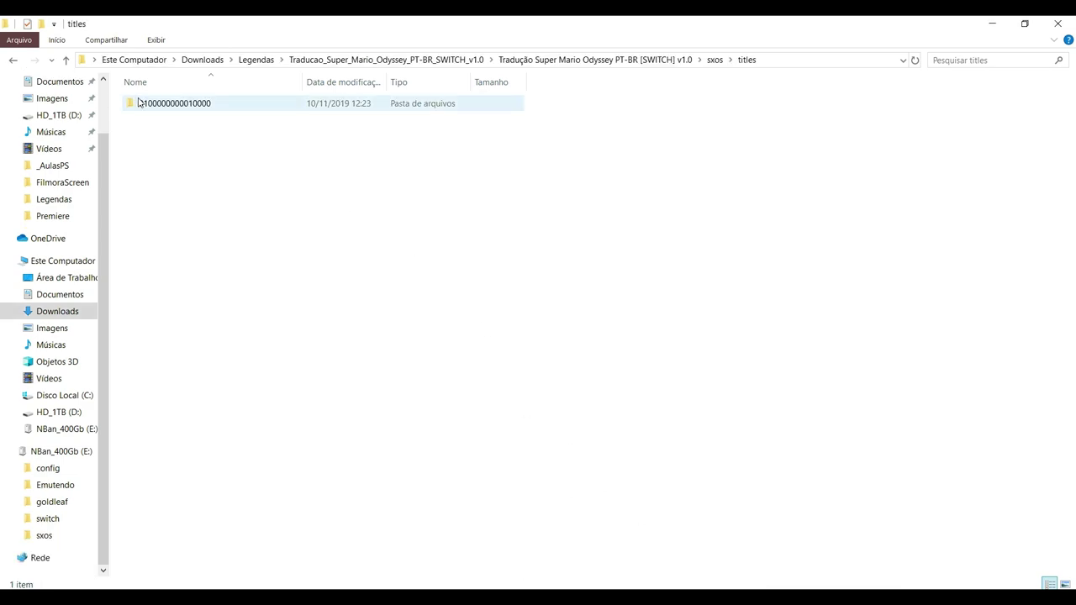
{"action": "left_click", "coordinate": [176, 106]}
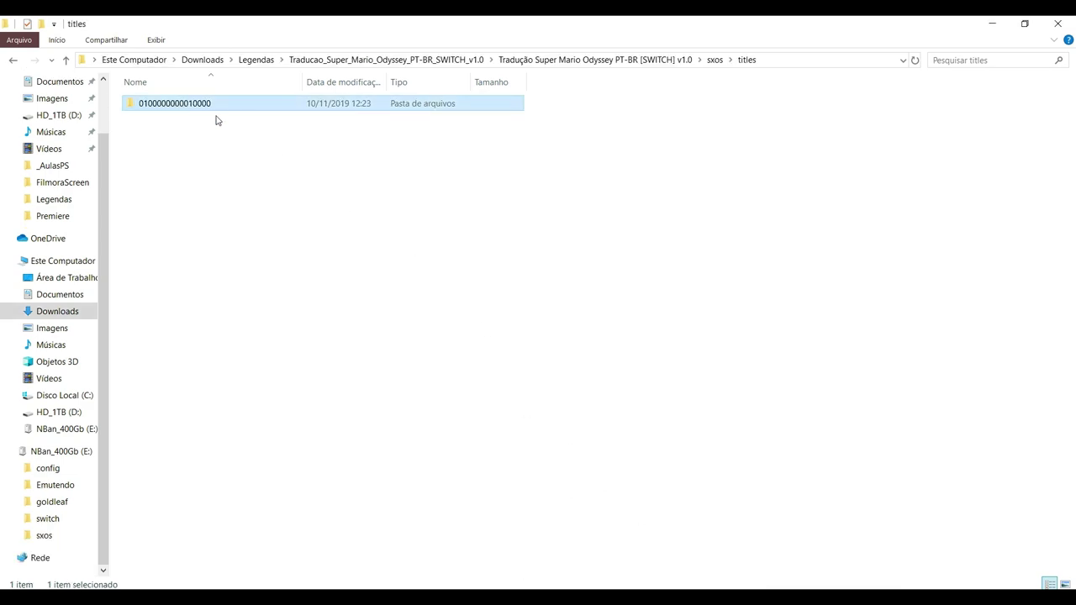
{"action": "left_click", "coordinate": [777, 580]}
{"action": "left_click", "coordinate": [819, 547]}
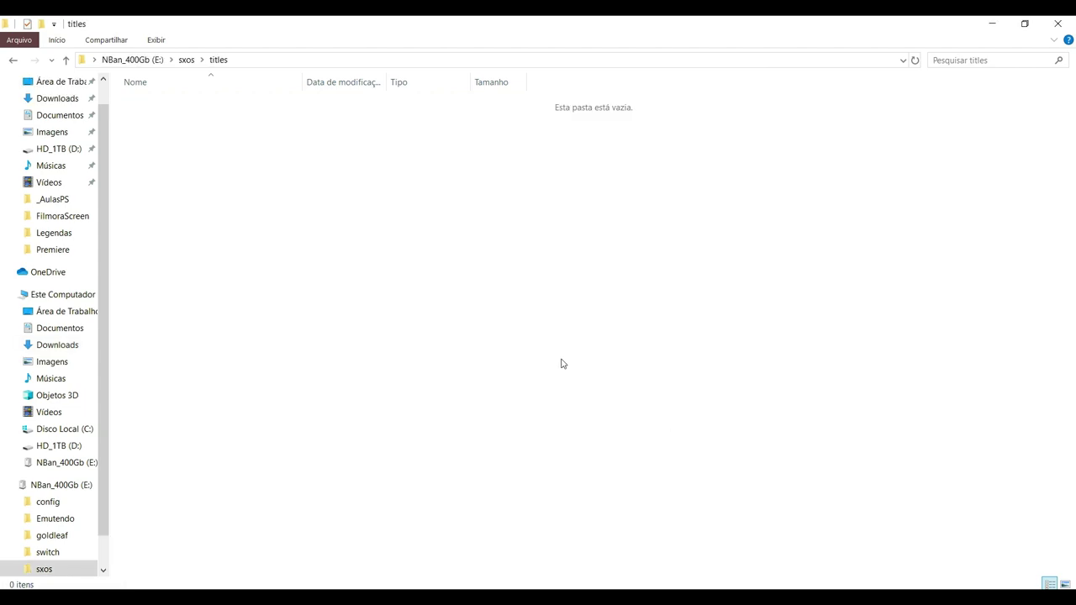
{"action": "key", "text": "ctrl+v"}
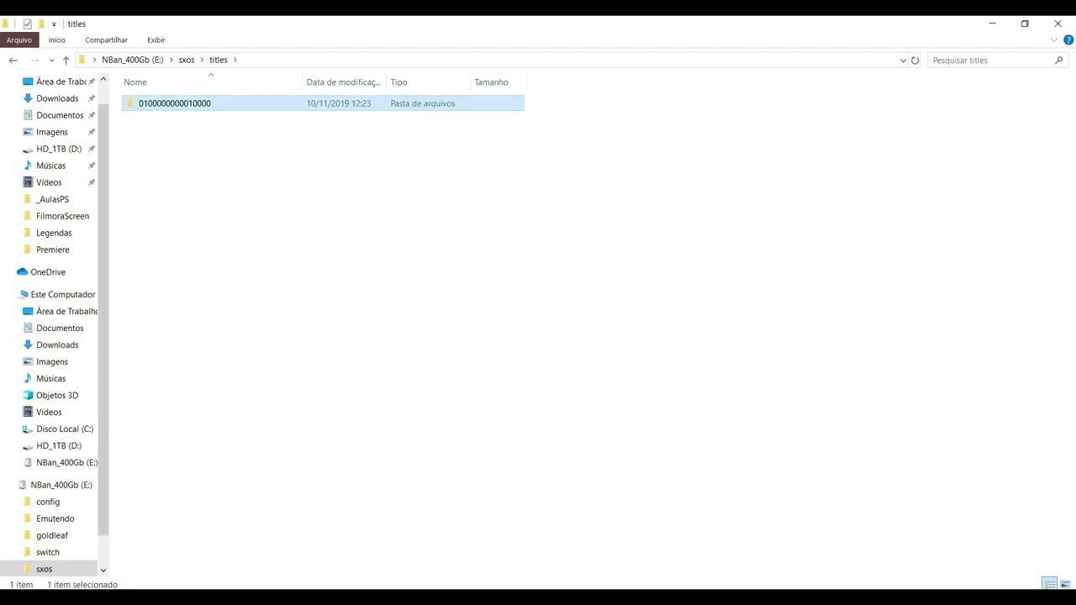
Step: Return the translation window to the Legendas folder and the drive window to the root of NBan_400Gb (E:)
{"action": "left_click", "coordinate": [639, 576]}
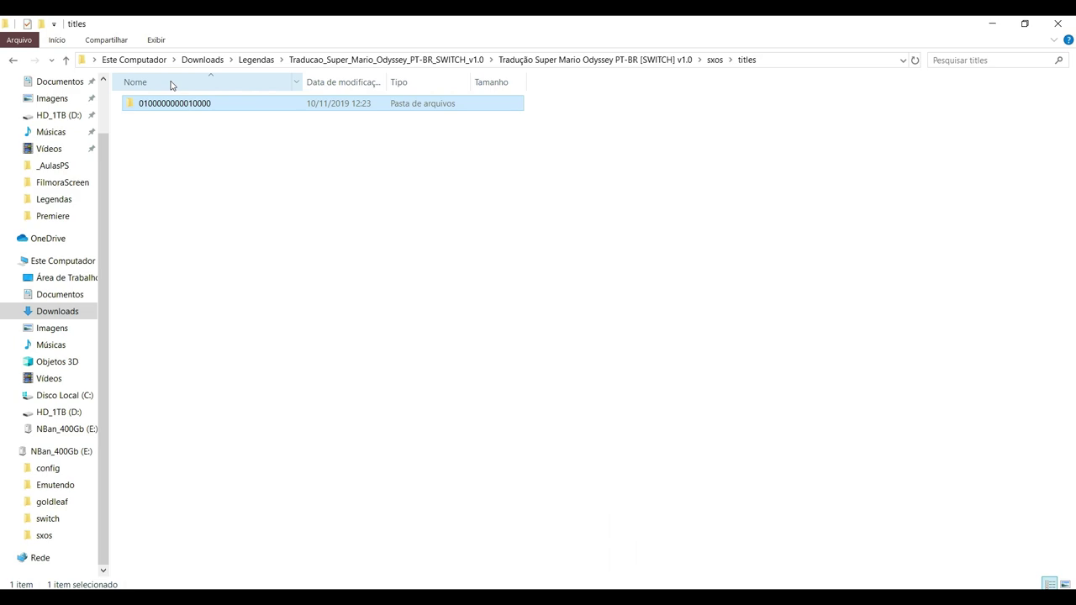
{"action": "double_click", "coordinate": [67, 61]}
{"action": "left_click", "coordinate": [67, 61]}
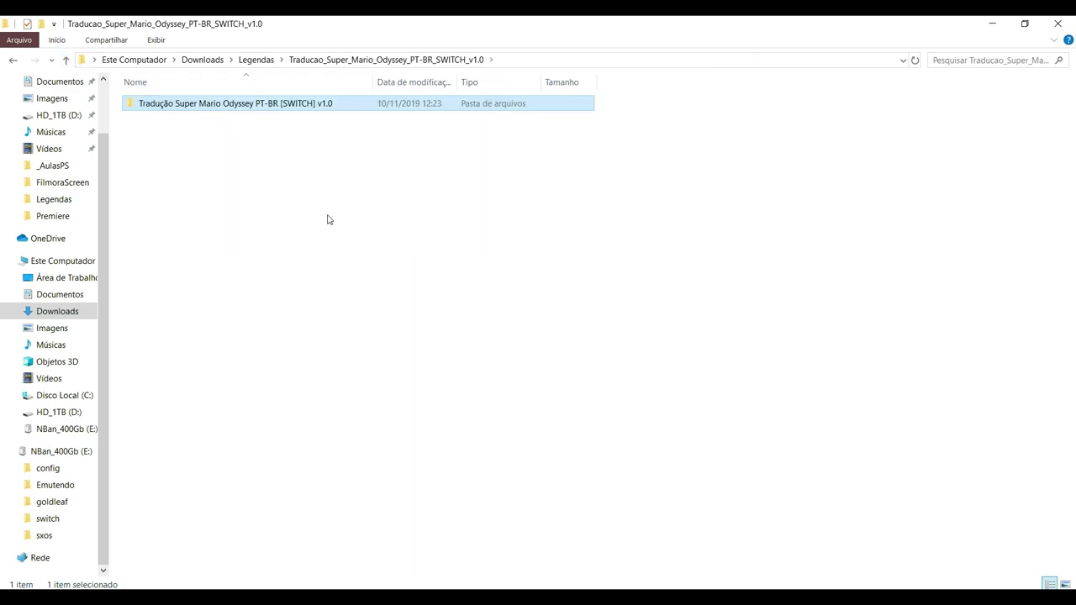
{"action": "left_click", "coordinate": [807, 557]}
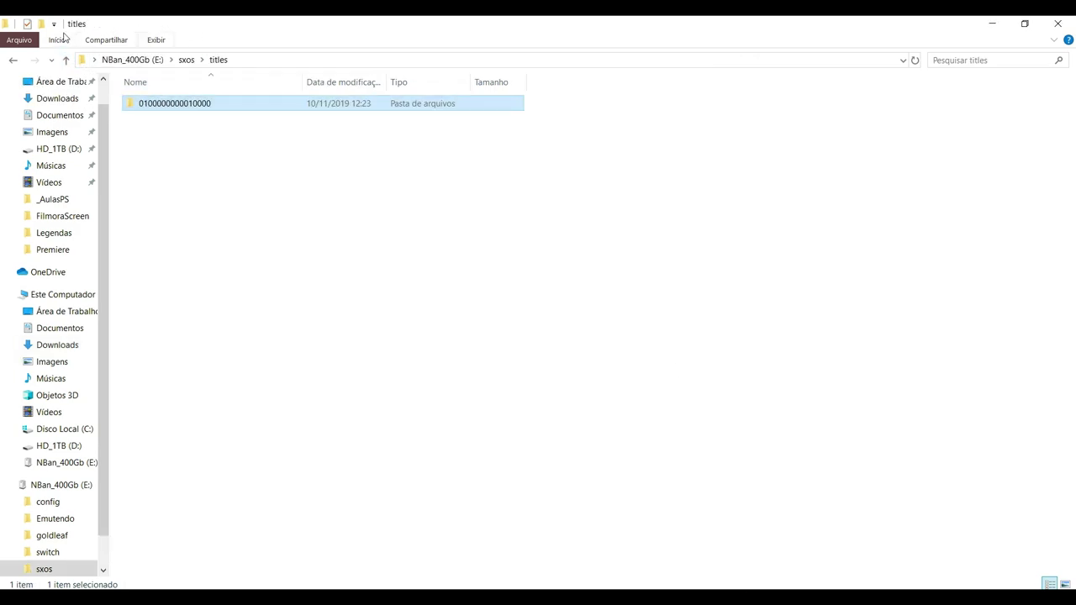
{"action": "left_click", "coordinate": [66, 60]}
{"action": "left_click", "coordinate": [67, 59]}
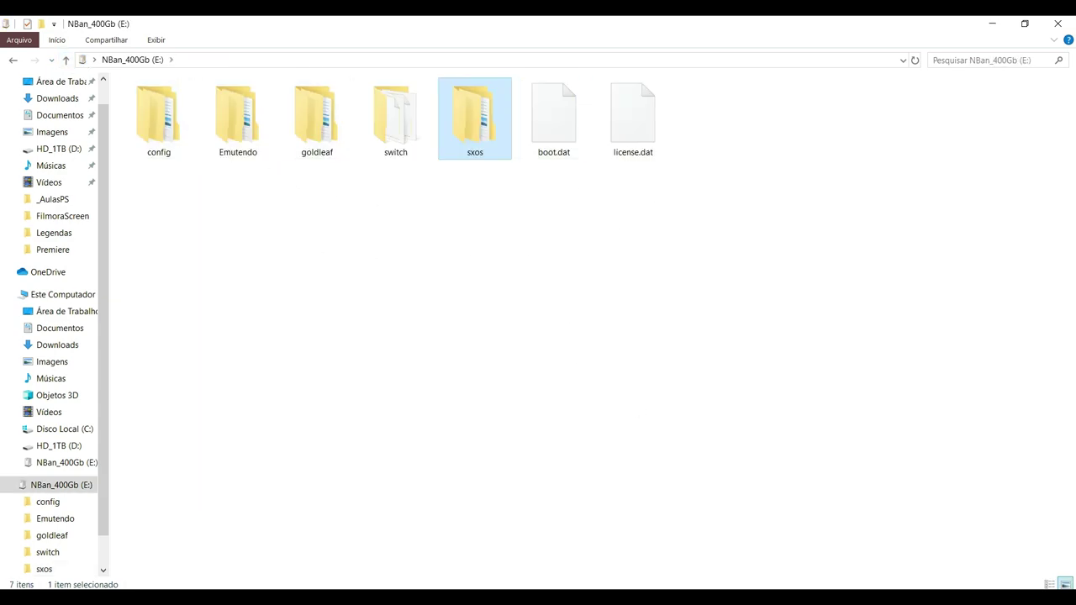
{"action": "left_click", "coordinate": [664, 538]}
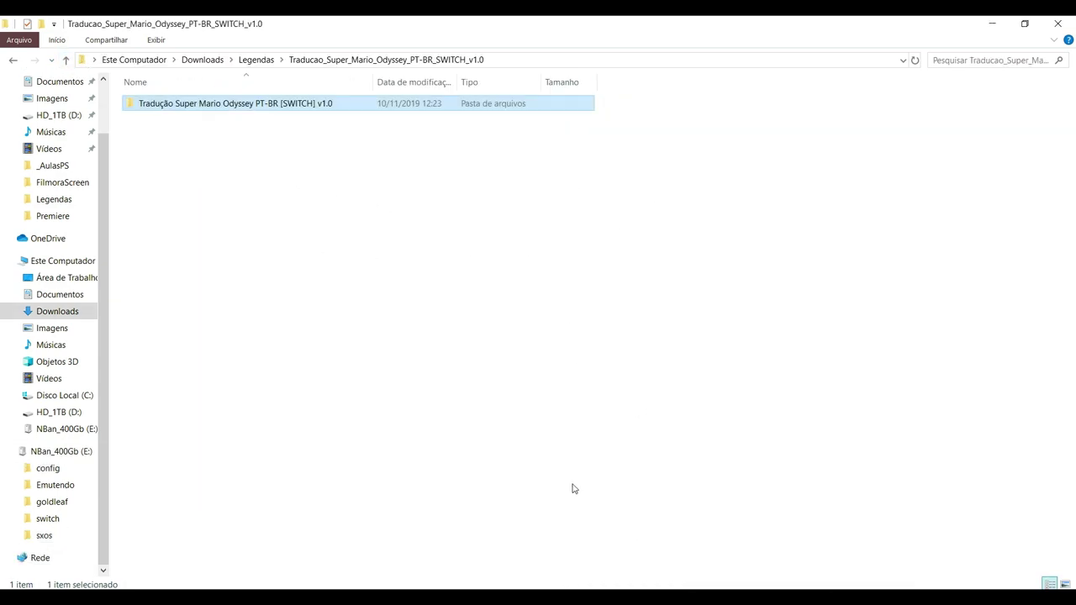
{"action": "left_click", "coordinate": [66, 60]}
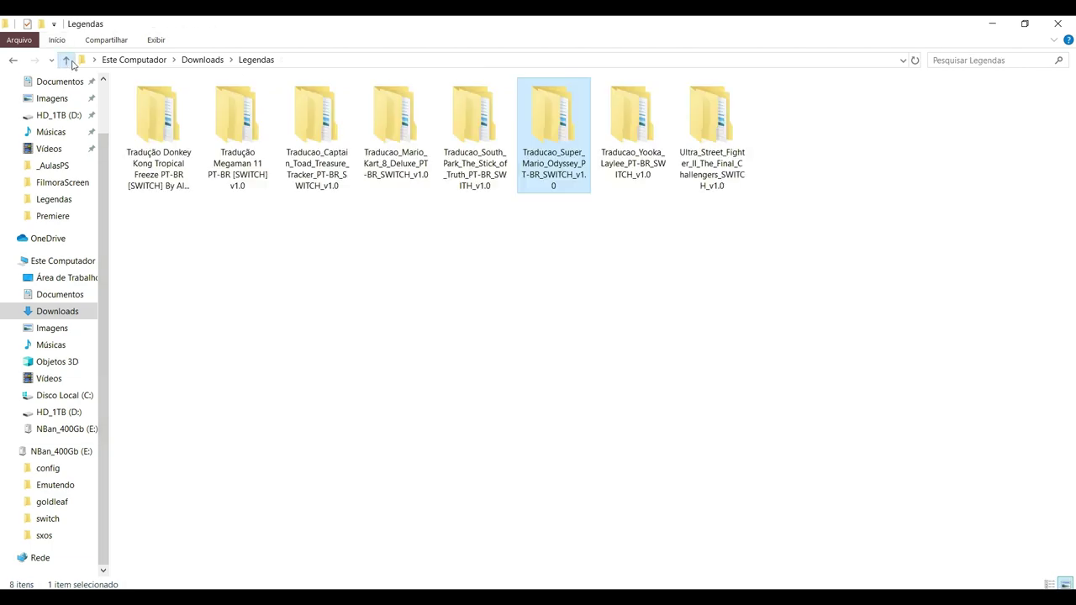
Step: Copy the sxos folder from the Mario Kart 8 Deluxe translation to the root of NBan_400Gb (E:) and return to the source folder
{"action": "double_click", "coordinate": [402, 126]}
{"action": "double_click", "coordinate": [222, 104]}
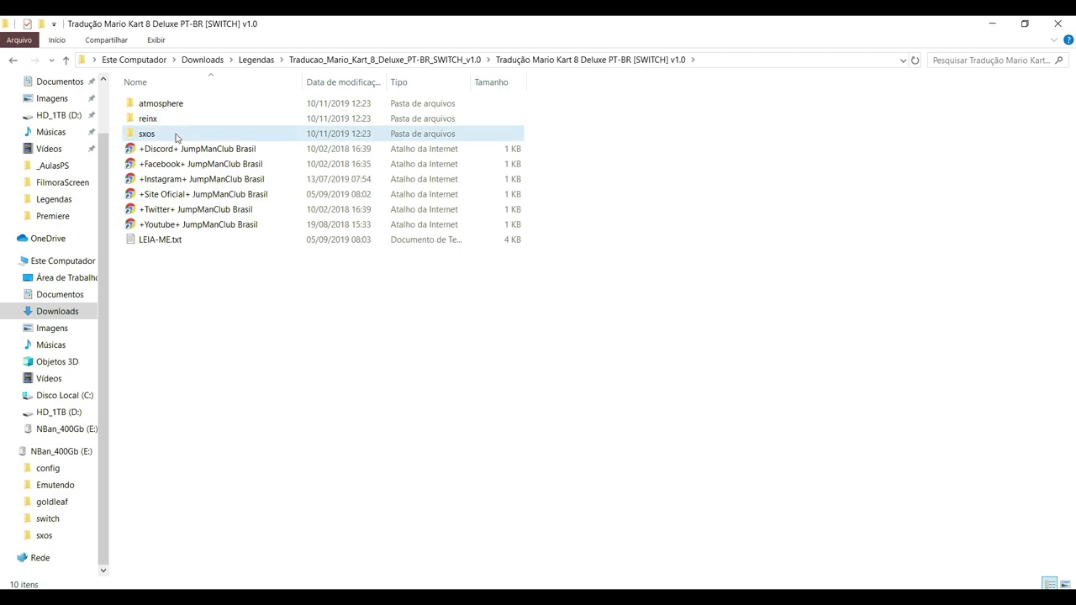
{"action": "left_click", "coordinate": [176, 137]}
{"action": "right_click", "coordinate": [177, 137]}
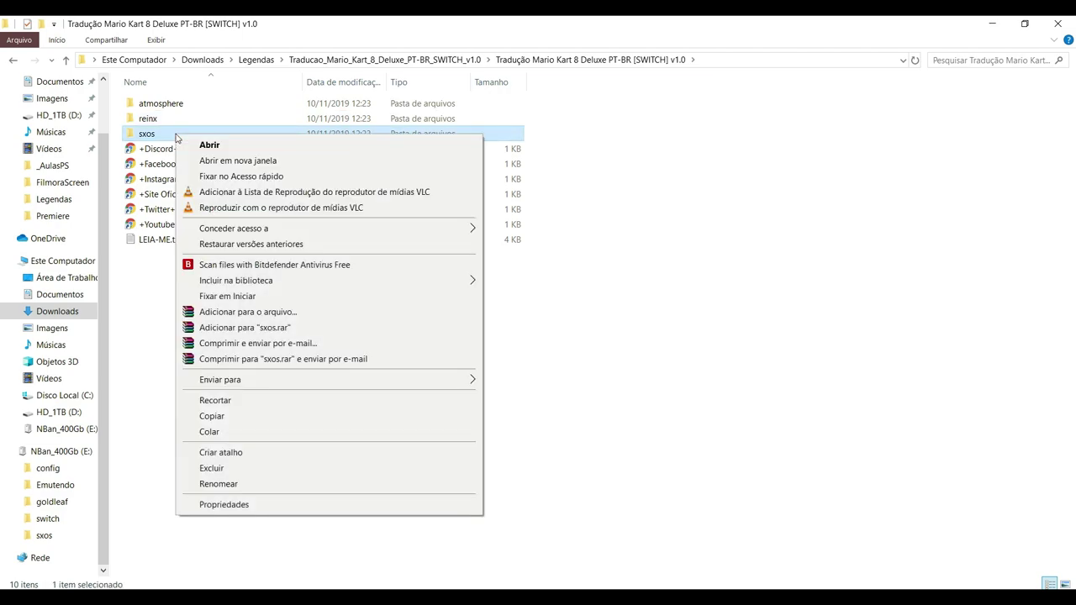
{"action": "left_click", "coordinate": [241, 417]}
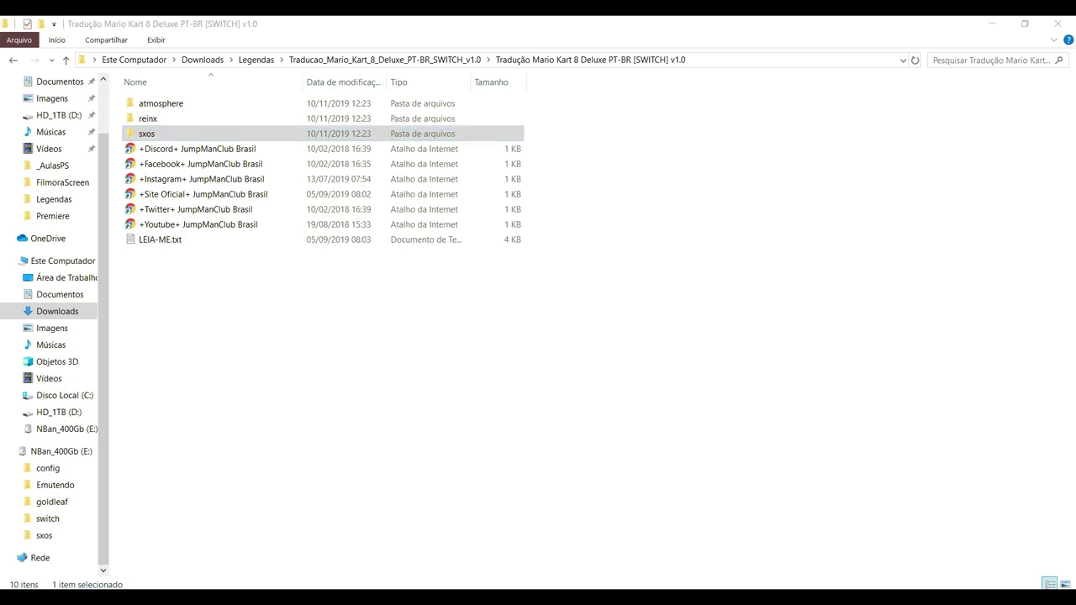
{"action": "left_click", "coordinate": [835, 572]}
{"action": "right_click", "coordinate": [460, 390]}
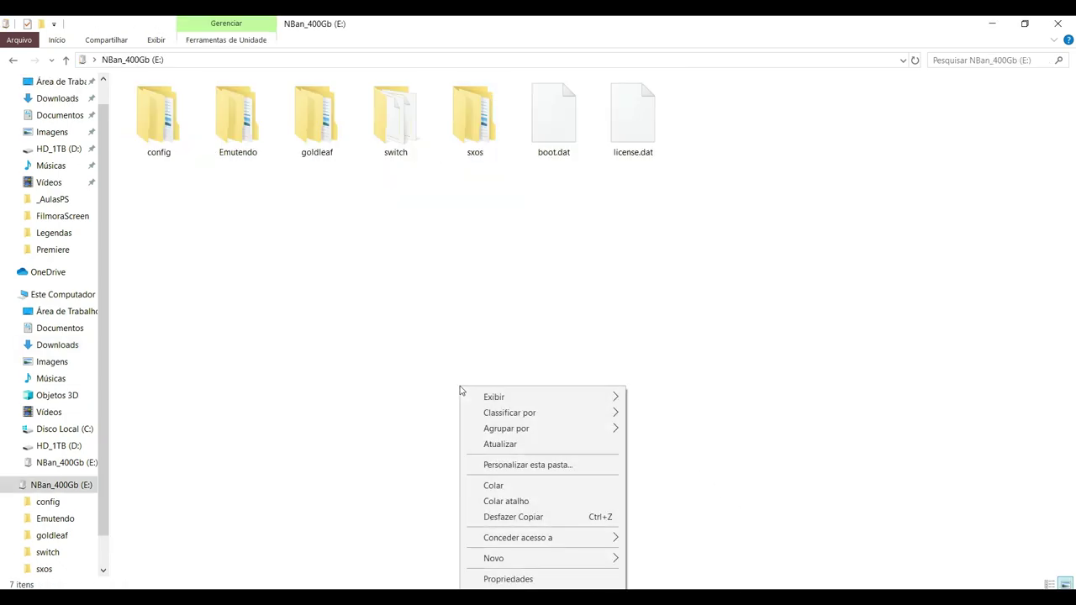
{"action": "left_click", "coordinate": [500, 485]}
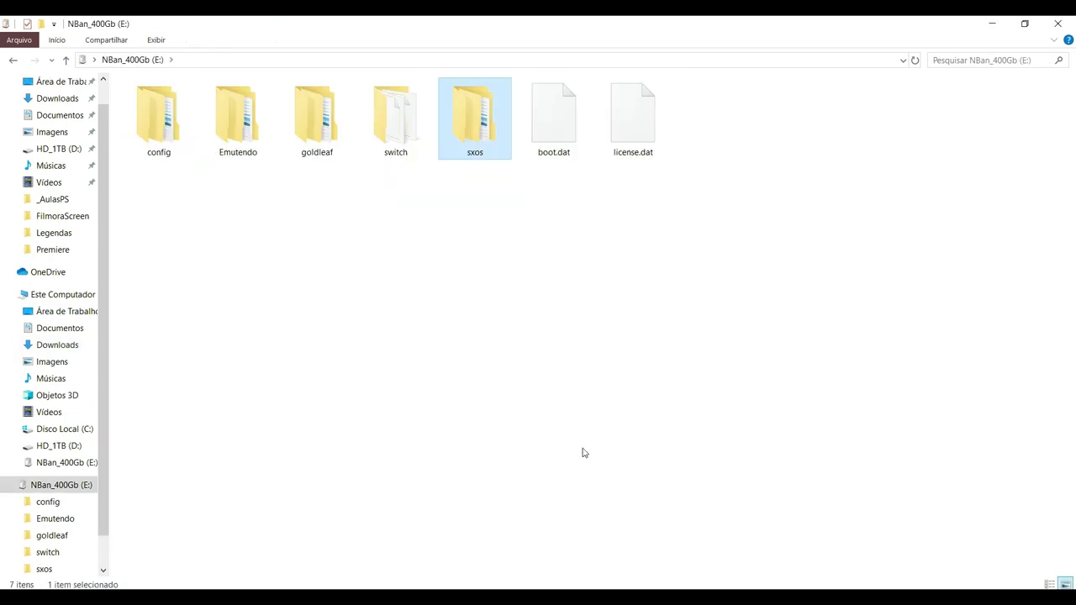
{"action": "left_click", "coordinate": [632, 526]}
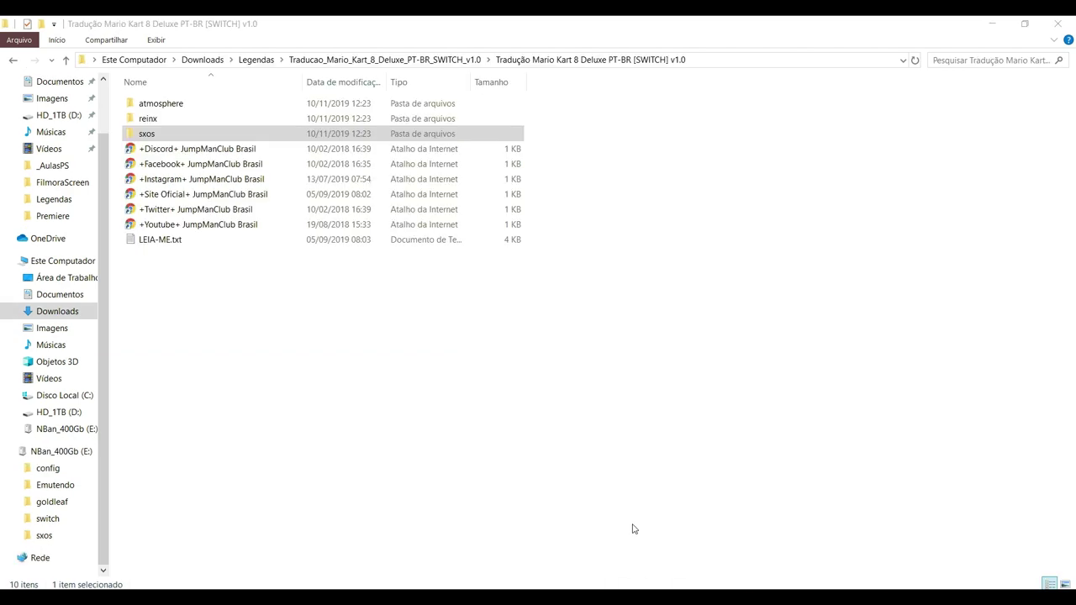
Step: Return to the Legendas folder and open the inner folder of the Donkey Kong Tropical Freeze translation
{"action": "left_click", "coordinate": [66, 60]}
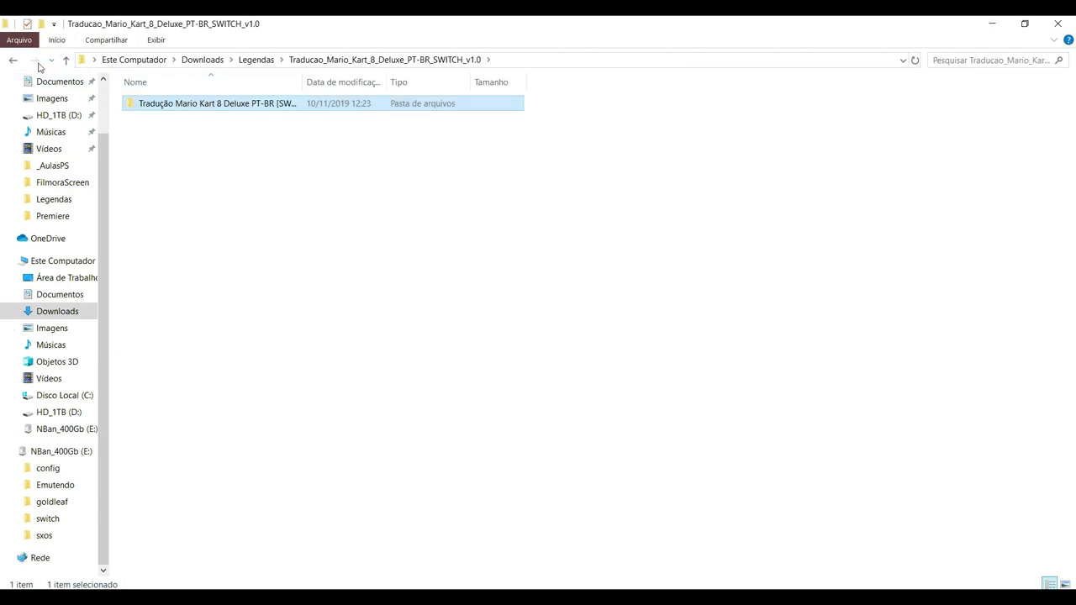
{"action": "left_click", "coordinate": [64, 61]}
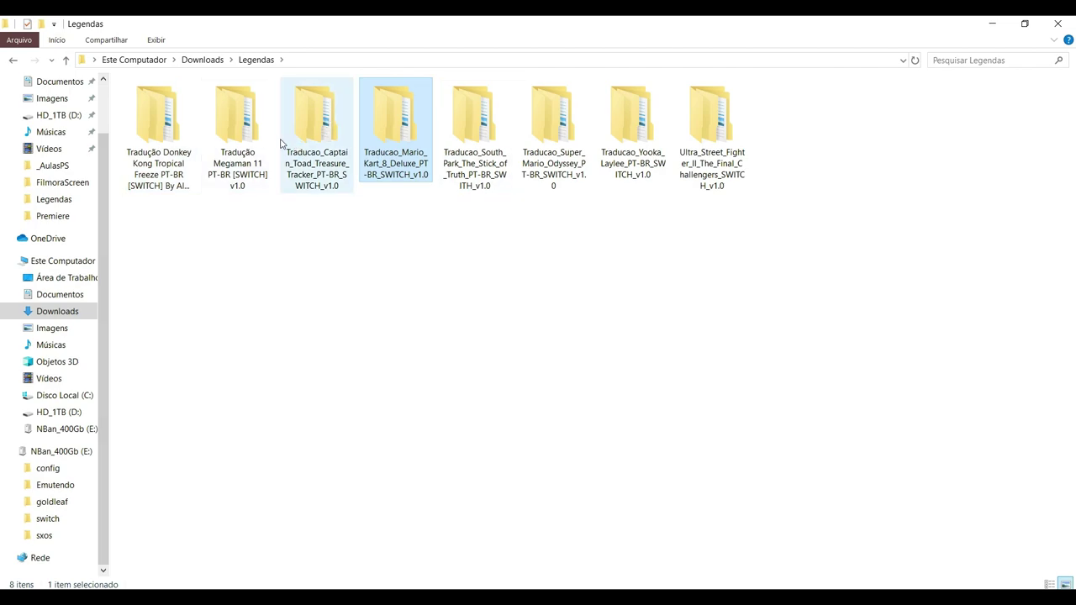
{"action": "double_click", "coordinate": [164, 126]}
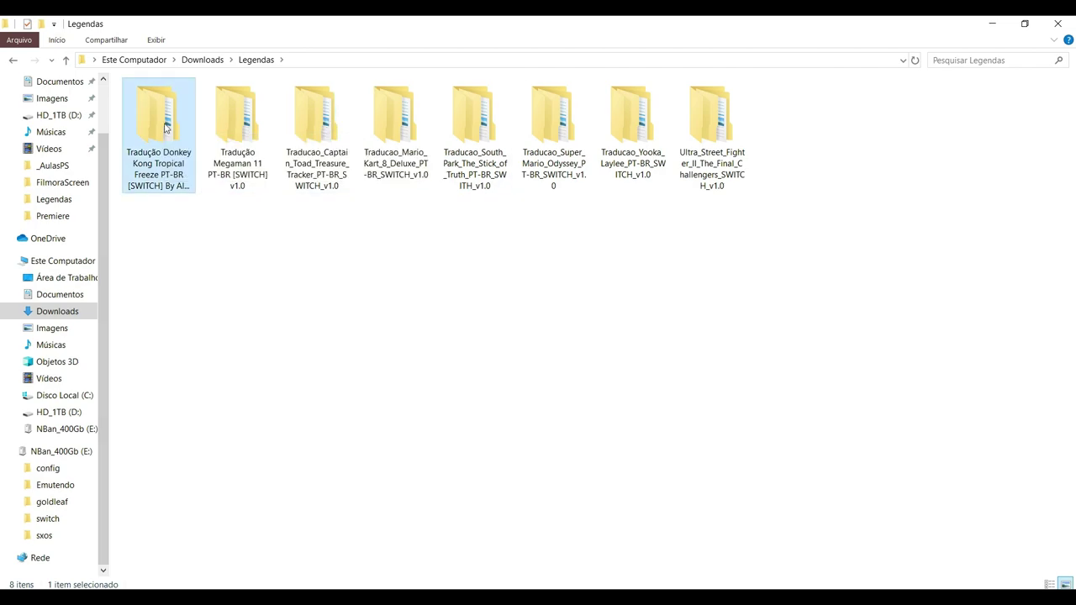
{"action": "double_click", "coordinate": [178, 109]}
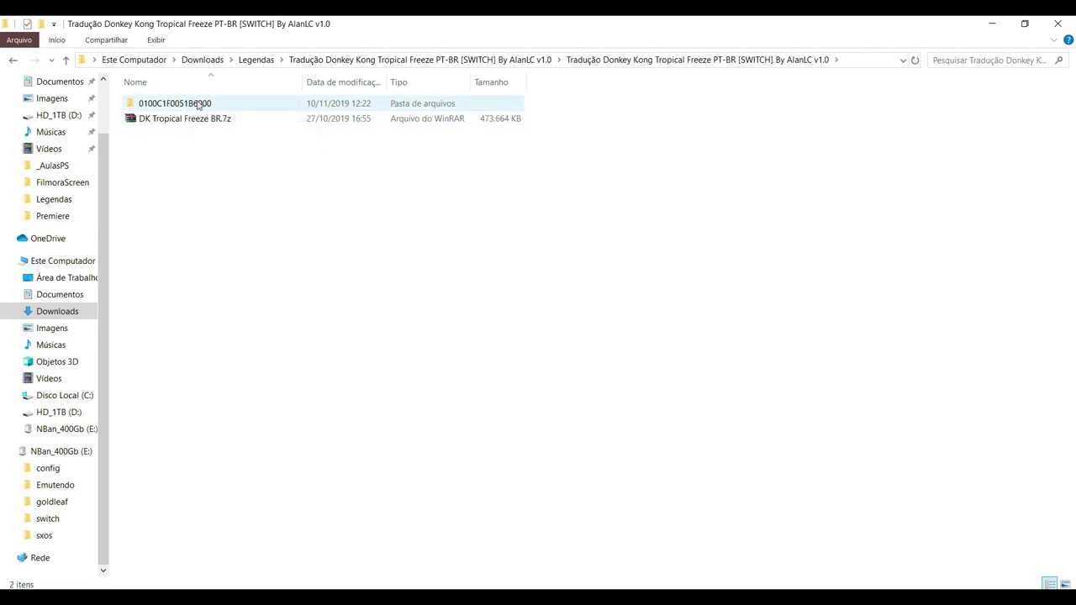
Step: Copy the 0100C1F0051B6000 folder from the Donkey Kong Tropical Freeze translation into sxos\titles on NBan_400Gb (E:)
{"action": "left_click", "coordinate": [198, 104]}
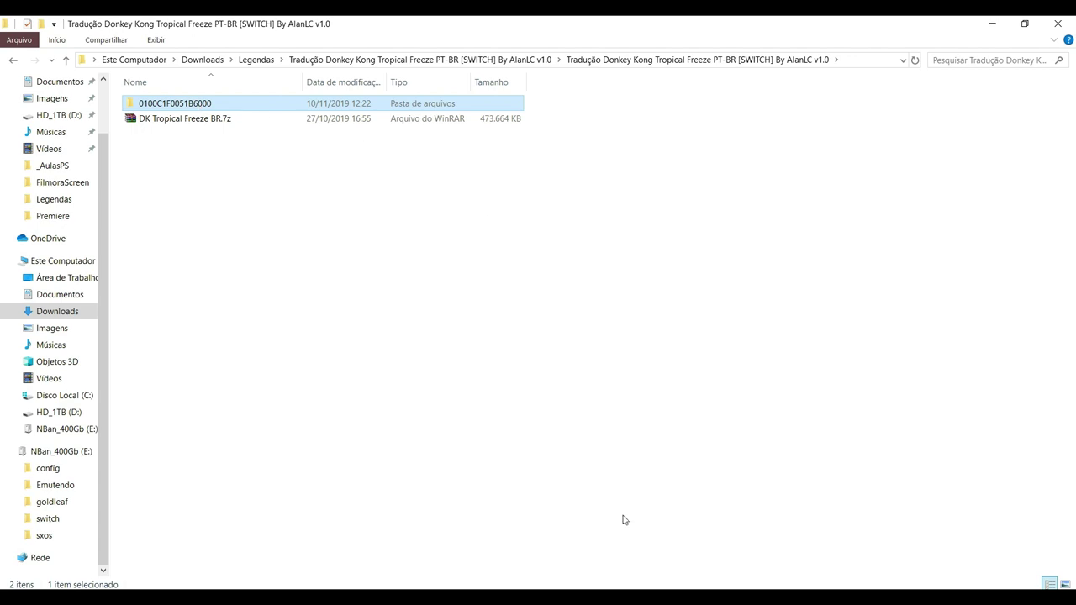
{"action": "left_click", "coordinate": [828, 550]}
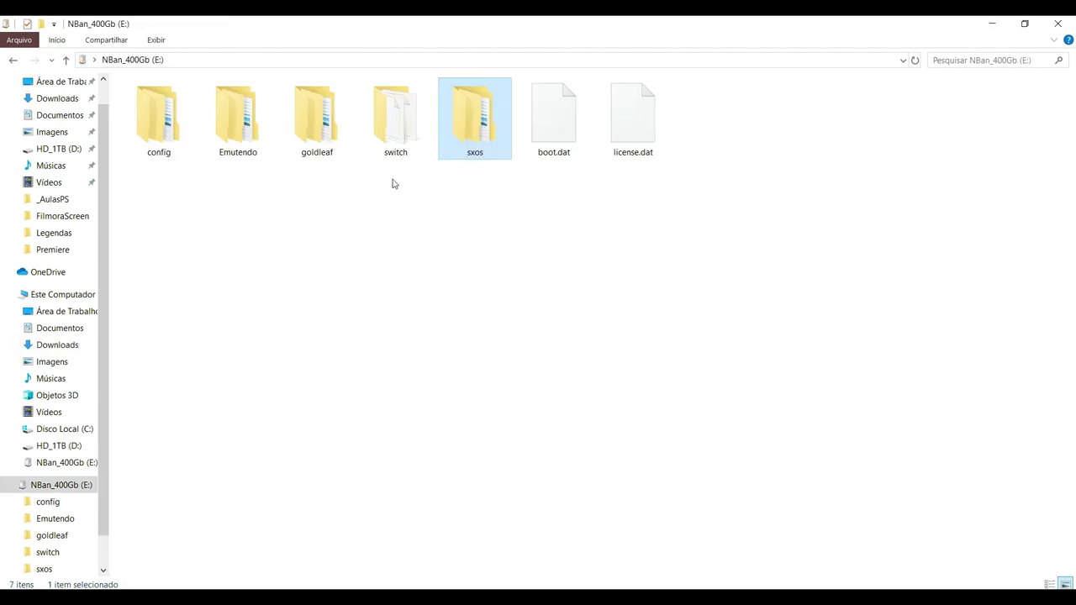
{"action": "double_click", "coordinate": [482, 124]}
{"action": "left_click", "coordinate": [269, 127]}
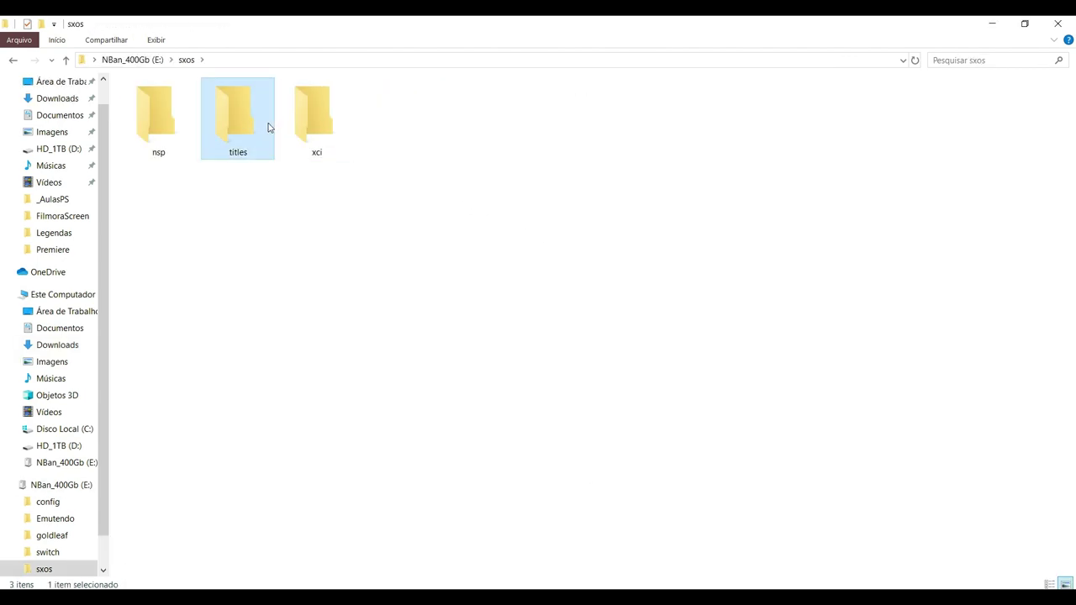
{"action": "double_click", "coordinate": [269, 127]}
{"action": "key", "text": "ctrl+v"}
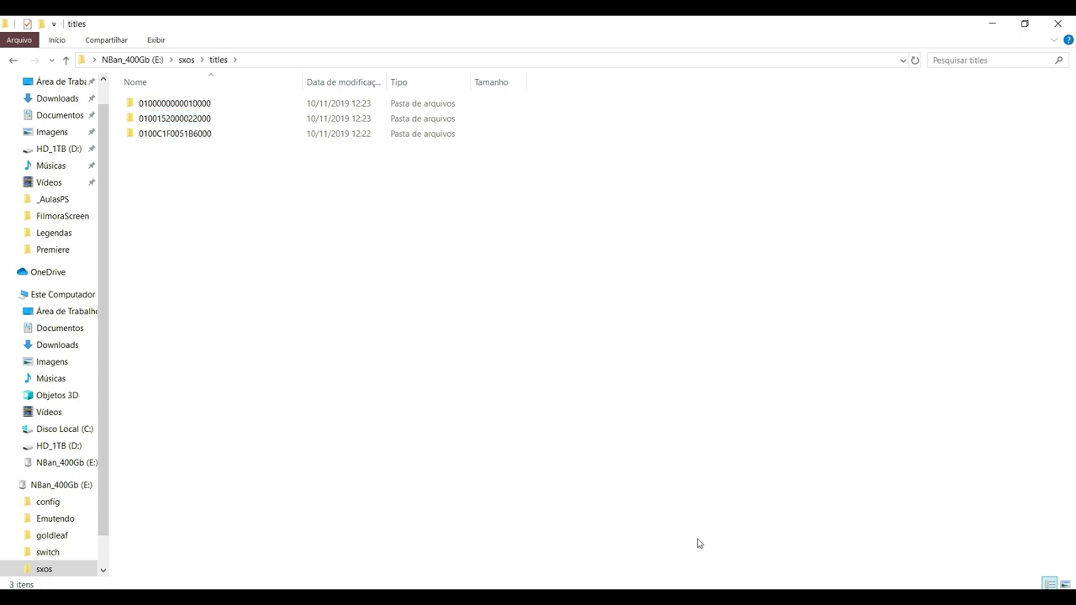
Step: Return the translation window to Legendas and open the inner folder of the Megaman 11 translation
{"action": "mouse_move", "coordinate": [744, 596]}
{"action": "left_click", "coordinate": [636, 576]}
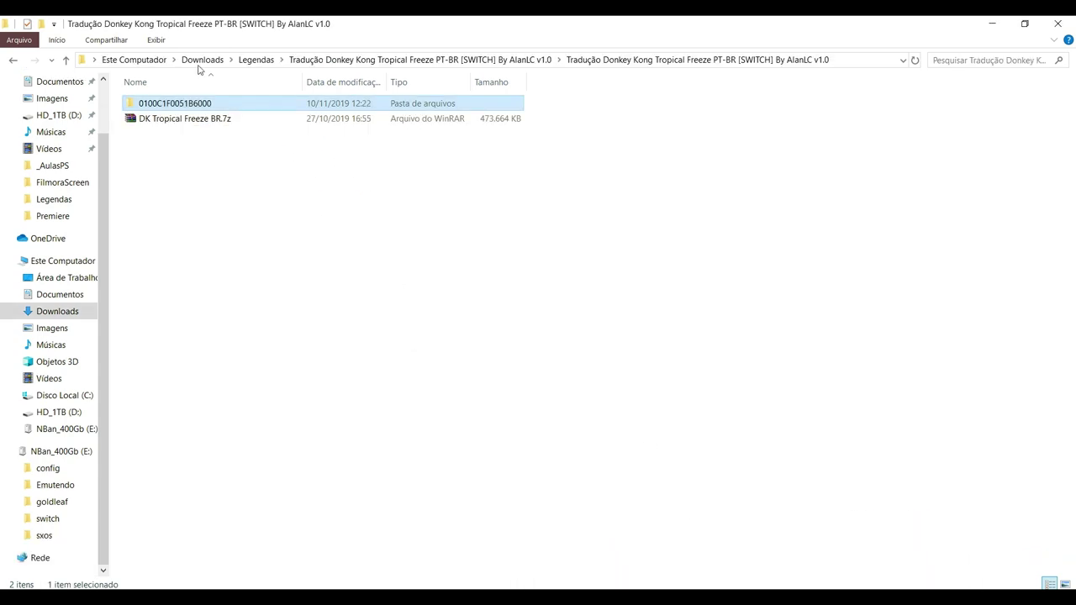
{"action": "left_click", "coordinate": [65, 59]}
{"action": "left_click", "coordinate": [65, 60]}
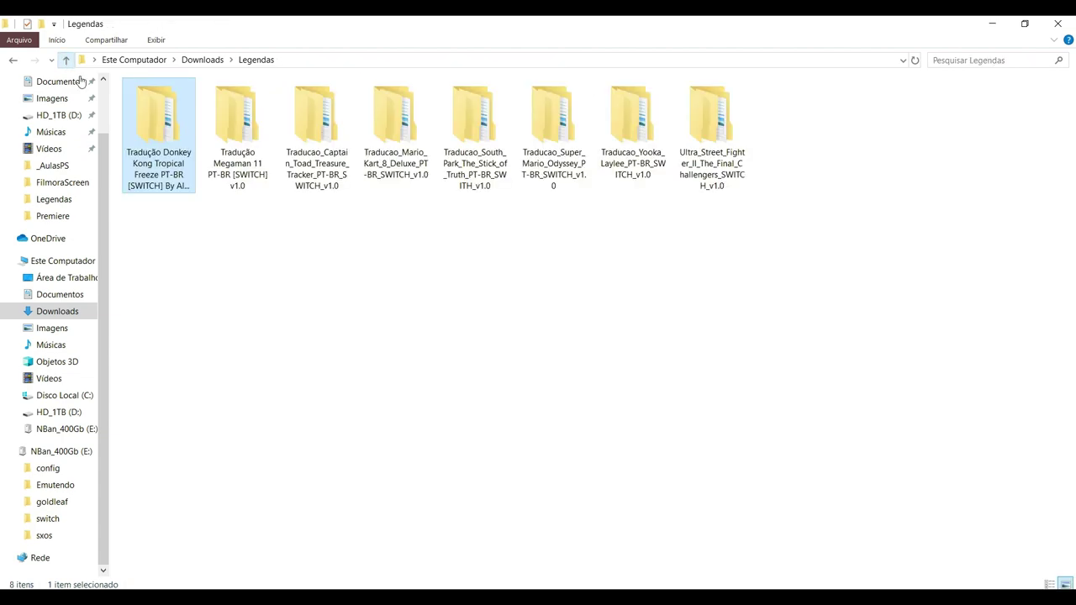
{"action": "left_click", "coordinate": [245, 123]}
{"action": "double_click", "coordinate": [245, 123]}
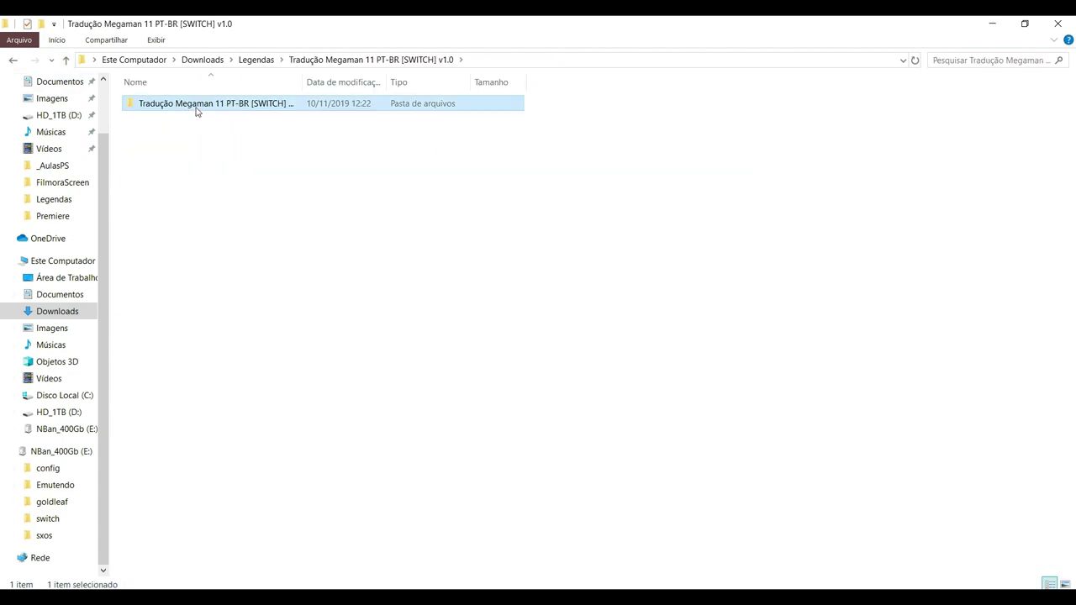
{"action": "double_click", "coordinate": [197, 107]}
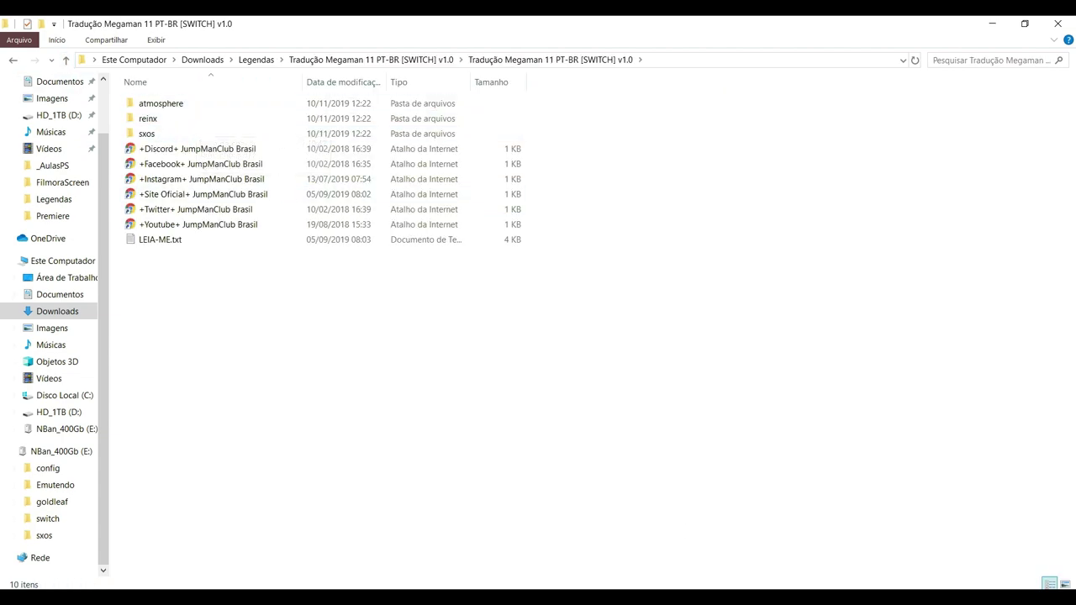
Step: Overlap the drive window on the Megaman 11 folder and copy its sxos folder to the root of NBan_400Gb (E:)
{"action": "left_click", "coordinate": [744, 597]}
{"action": "left_click", "coordinate": [810, 571]}
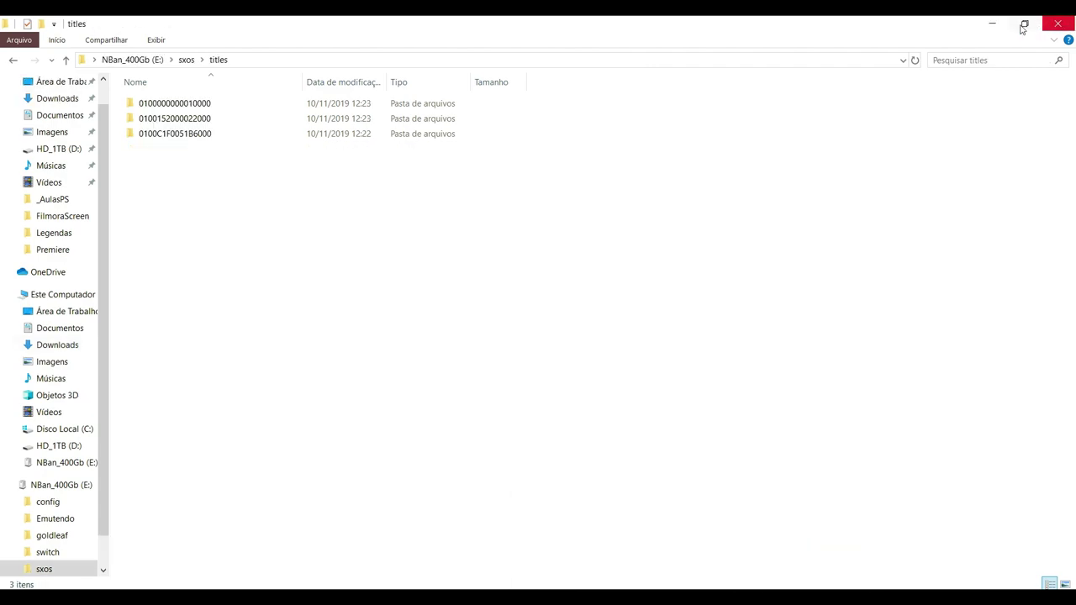
{"action": "left_click", "coordinate": [1025, 24]}
{"action": "left_click_drag", "start_coordinate": [526, 39], "coordinate": [766, 113]}
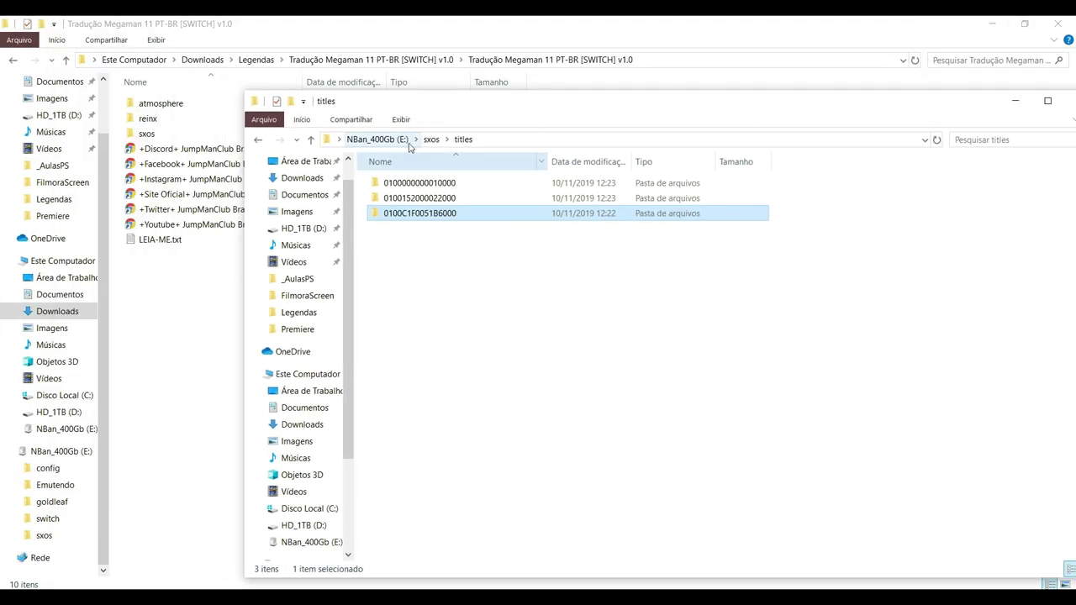
{"action": "left_click", "coordinate": [313, 139]}
{"action": "left_click", "coordinate": [312, 139]}
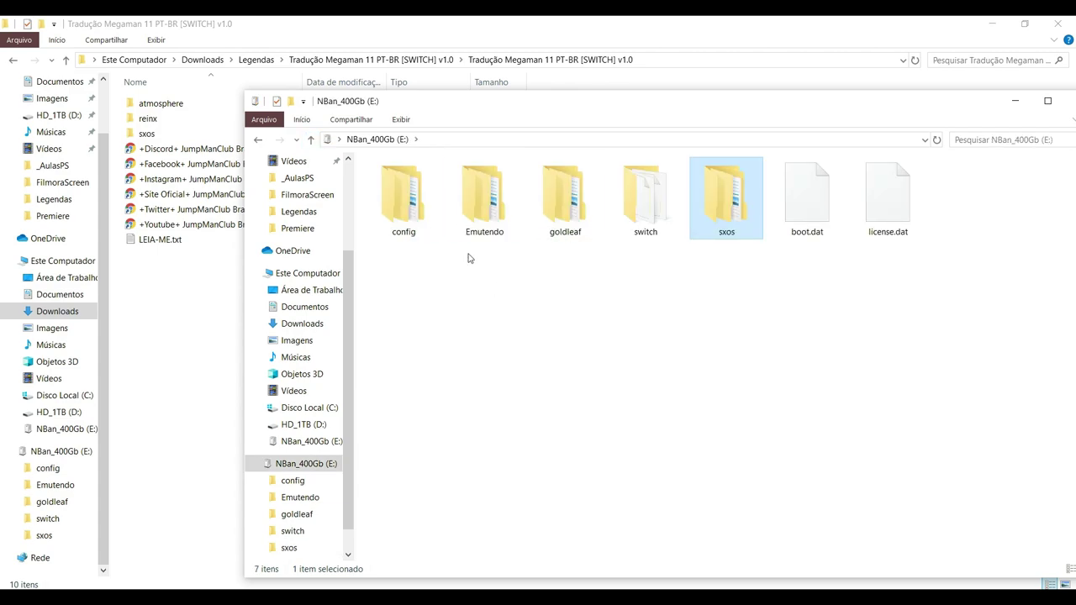
{"action": "left_click_drag", "start_coordinate": [159, 135], "coordinate": [550, 369]}
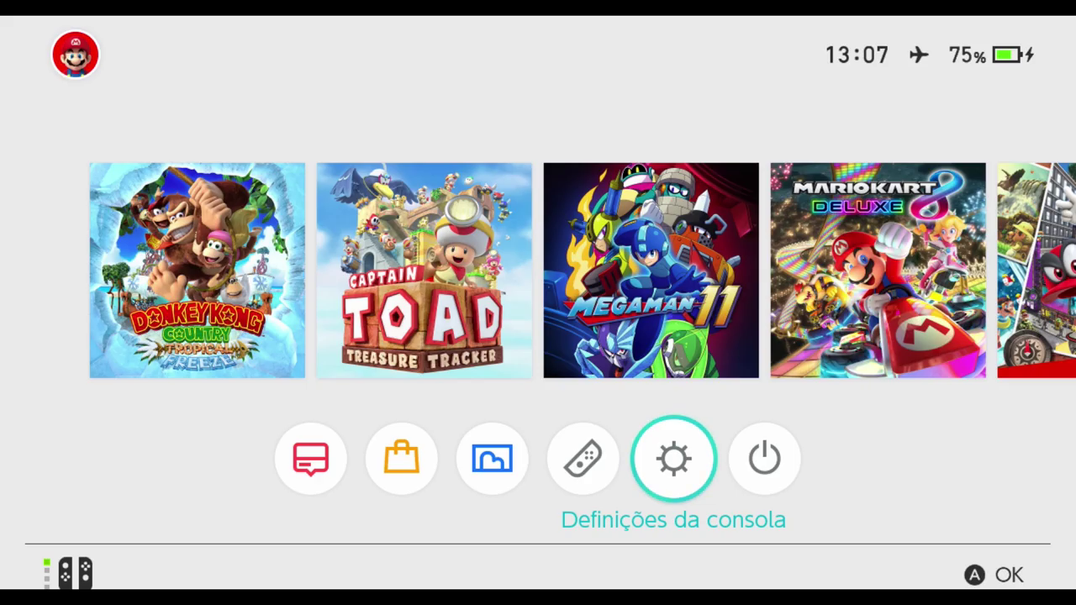
Step: On the Nintendo Switch, open the console settings and check the language and region under Consola
{"action": "key", "text": "Return"}
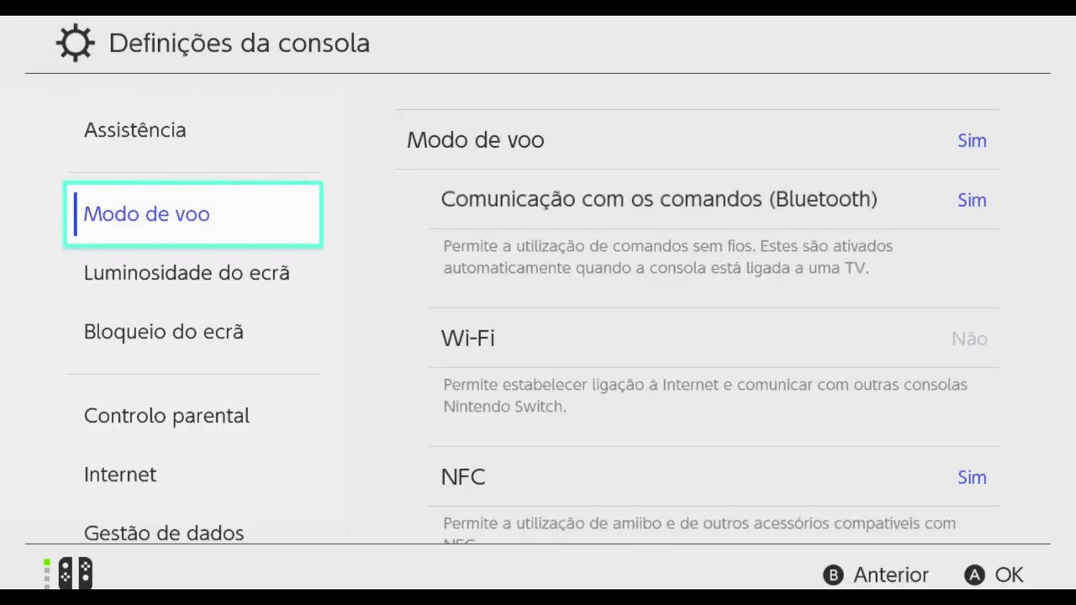
{"action": "key", "text": "Down"}
{"action": "key", "text": "Down"}
{"action": "key", "text": "Down"}
{"action": "key", "text": "Down"}
{"action": "key", "text": "Down"}
{"action": "key", "text": "Down"}
{"action": "key", "text": "Down"}
{"action": "key", "text": "Down"}
{"action": "key", "text": "Down"}
{"action": "key", "text": "Down"}
{"action": "key", "text": "Down"}
{"action": "key", "text": "Down"}
{"action": "key", "text": "Down"}
{"action": "key", "text": "Down"}
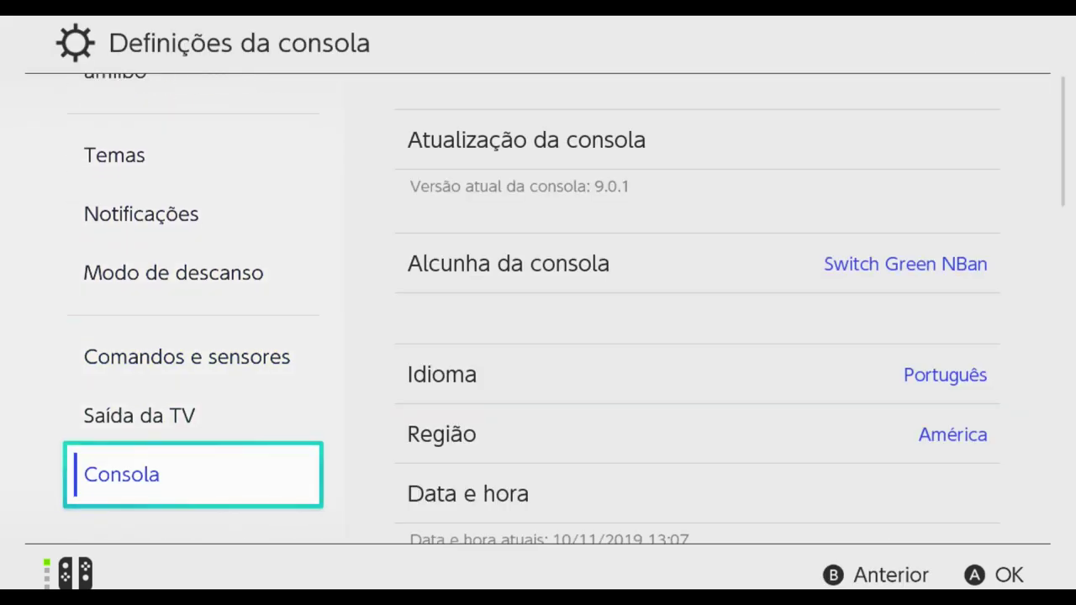
Step: Leave the console settings, open the SX OS menu through the Album and browse its list of games
{"action": "key", "text": "Escape"}
{"action": "key", "text": "Down"}
{"action": "key", "text": "Right"}
{"action": "key", "text": "Right"}
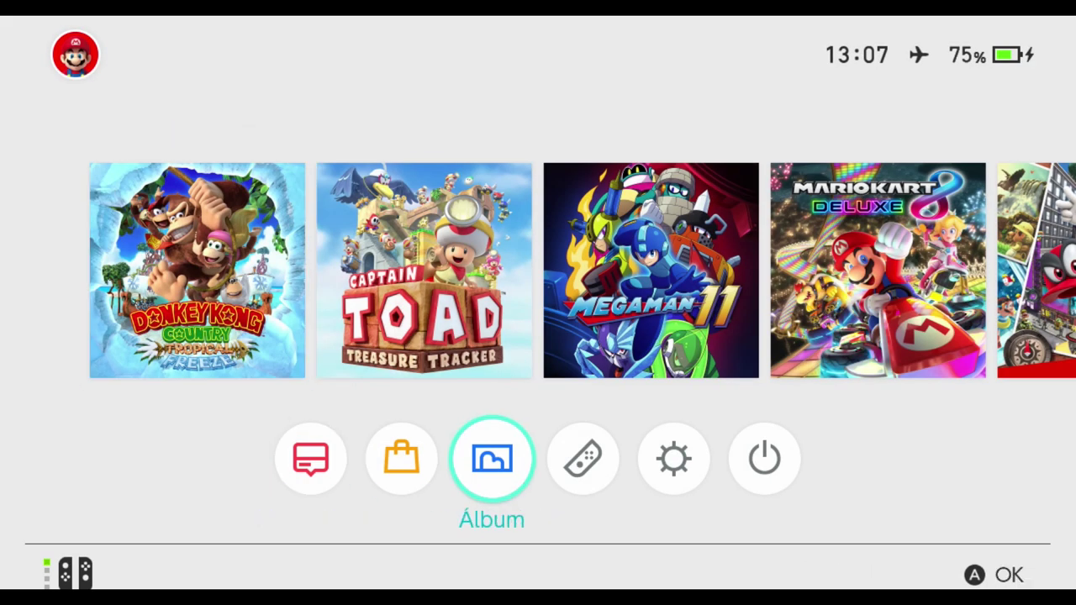
{"action": "key", "text": "Return"}
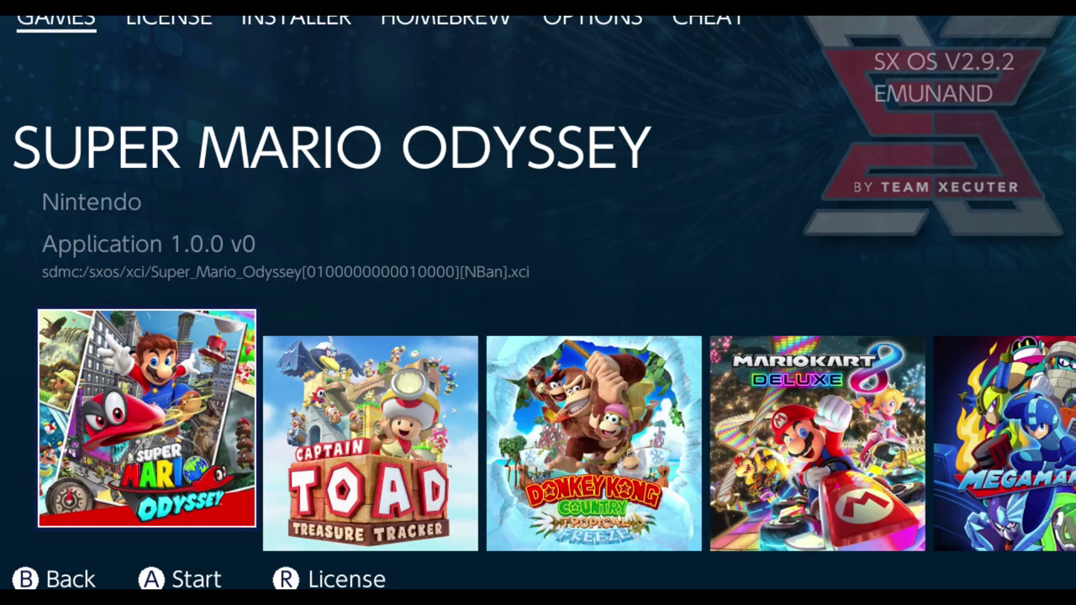
{"action": "key", "text": "Right"}
{"action": "key", "text": "Right"}
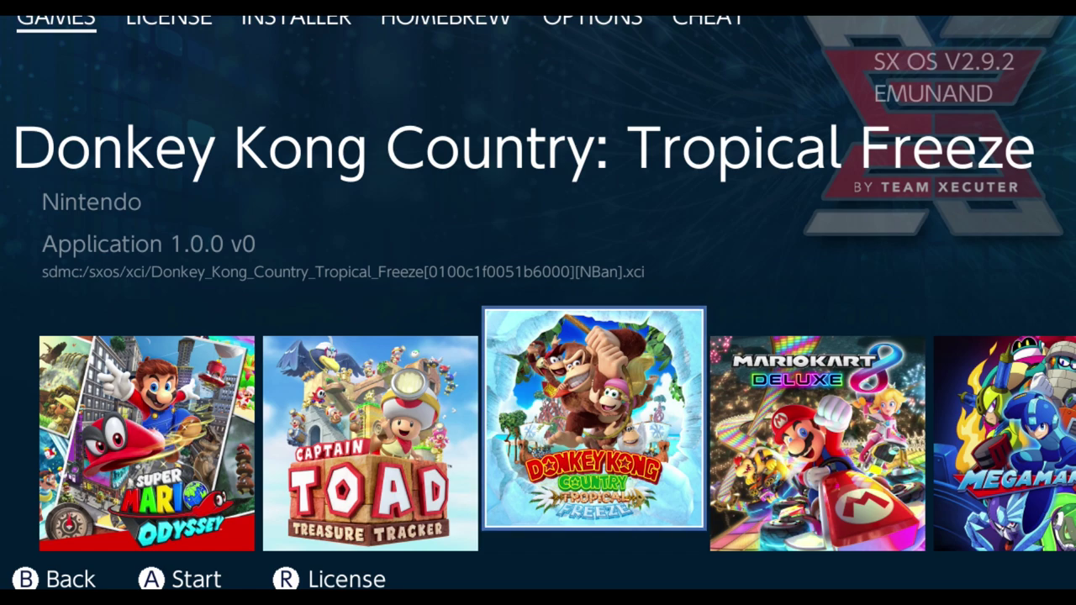
{"action": "key", "text": "Right"}
{"action": "key", "text": "Right"}
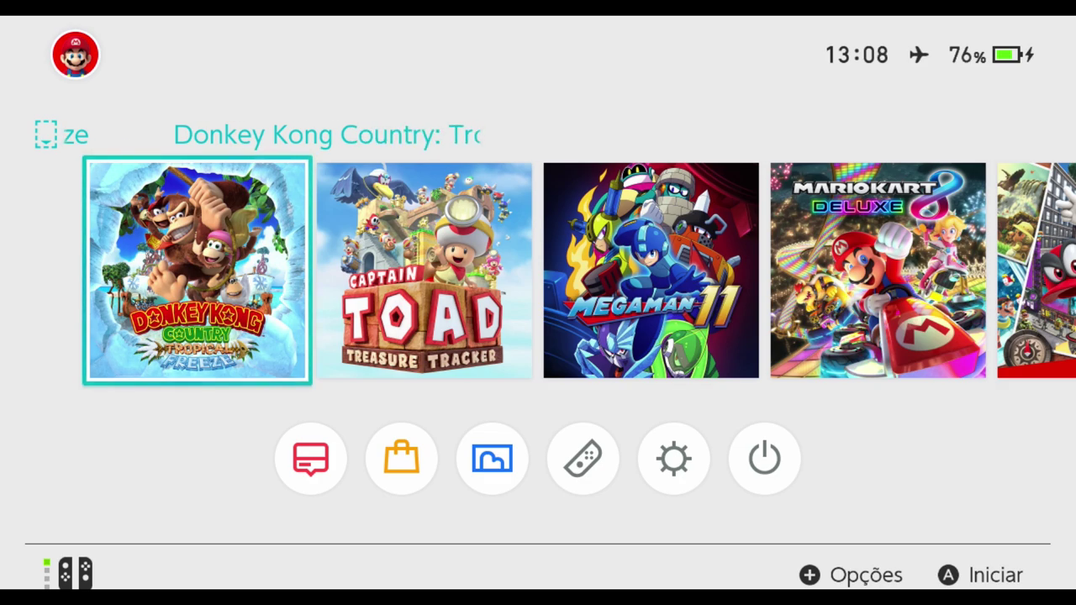
Step: Select Super Mario Odyssey on the home screen, dismiss the game card prompt and launch the game
{"action": "key", "text": "Right"}
{"action": "key", "text": "Right"}
{"action": "key", "text": "Right"}
{"action": "key", "text": "Right"}
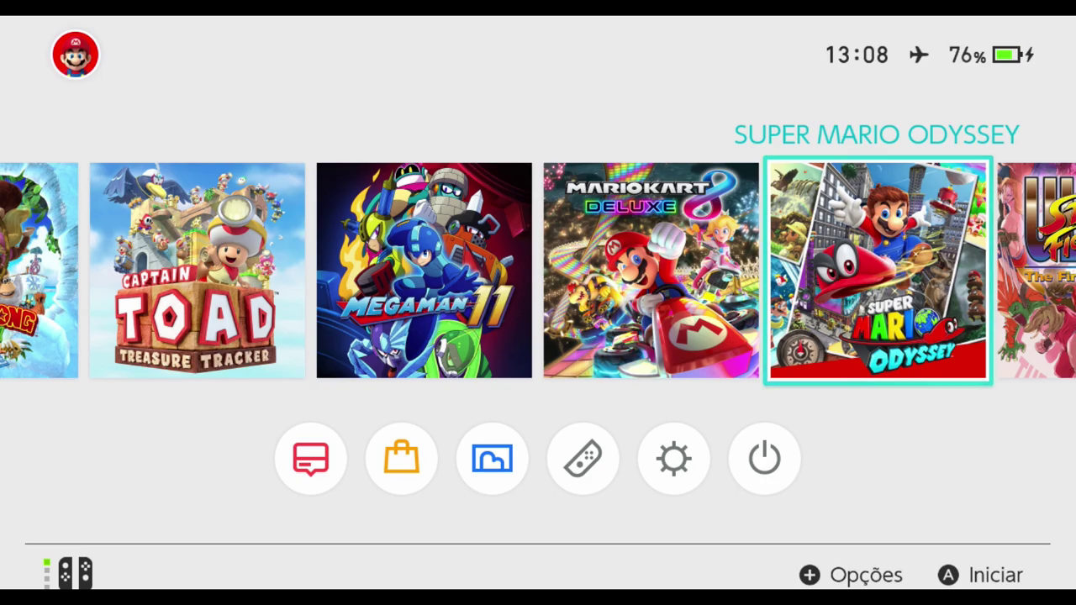
{"action": "key", "text": "Return"}
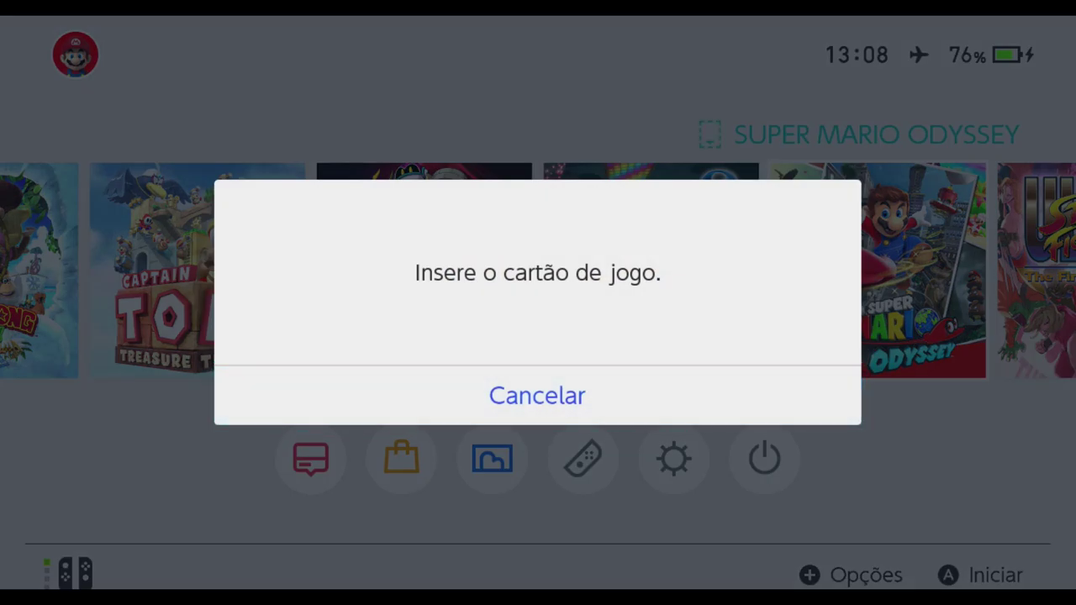
{"action": "key", "text": "Return"}
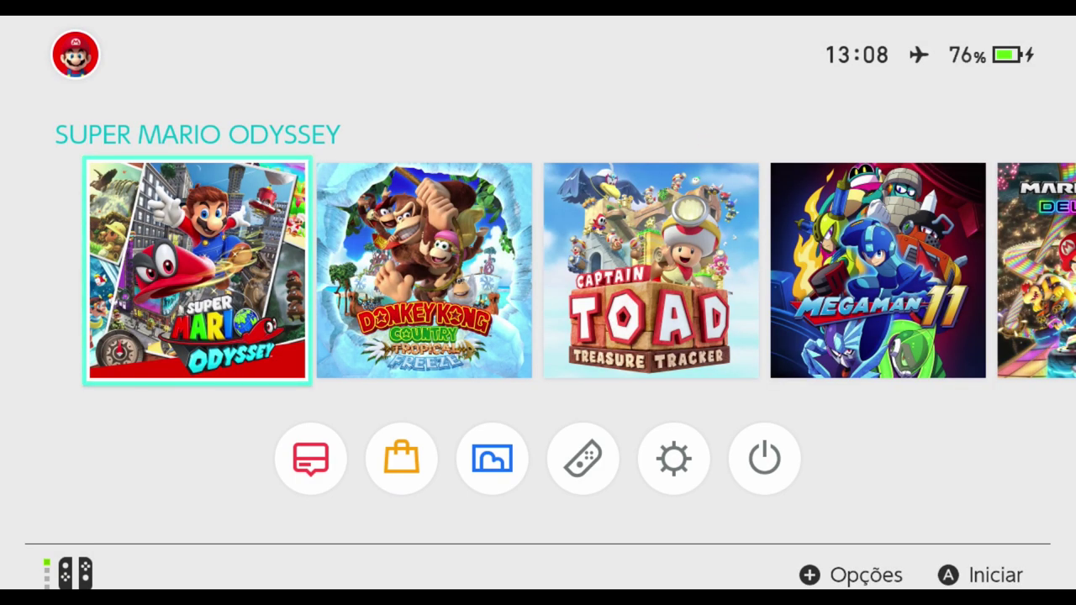
{"action": "key", "text": "Return"}
{"action": "key", "text": "Return"}
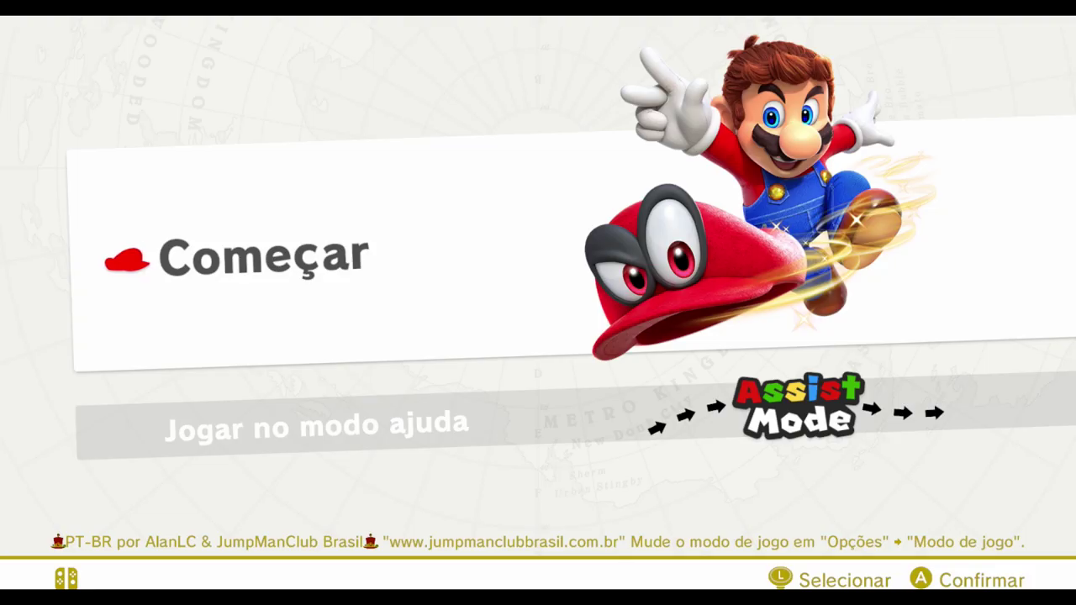
Step: Choose Começar in Super Mario Odyssey, return to the home screen and close the game
{"action": "key", "text": "Return"}
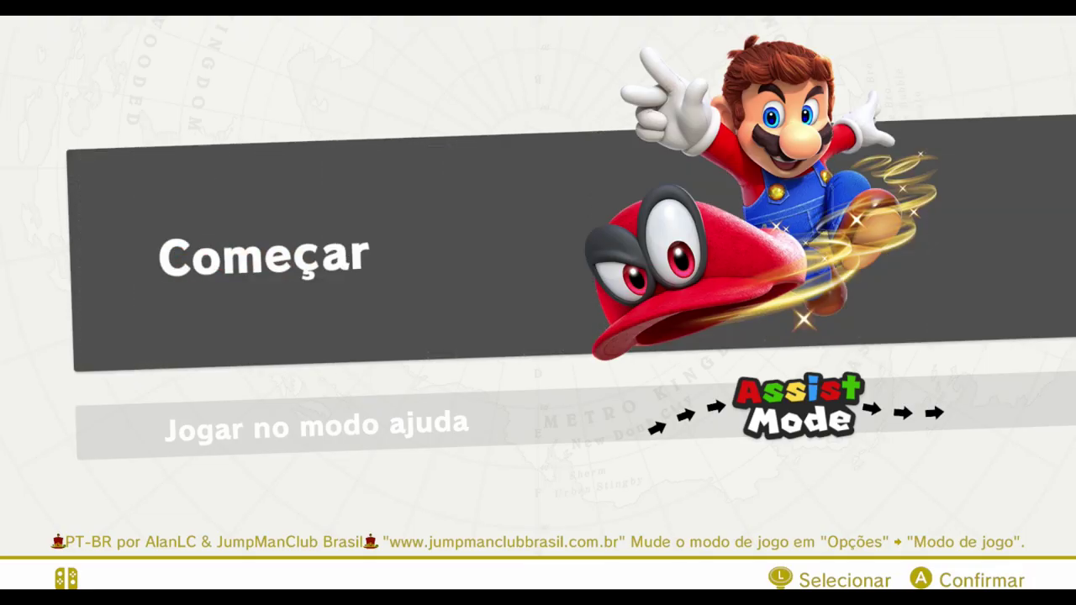
{"action": "key", "text": "Home"}
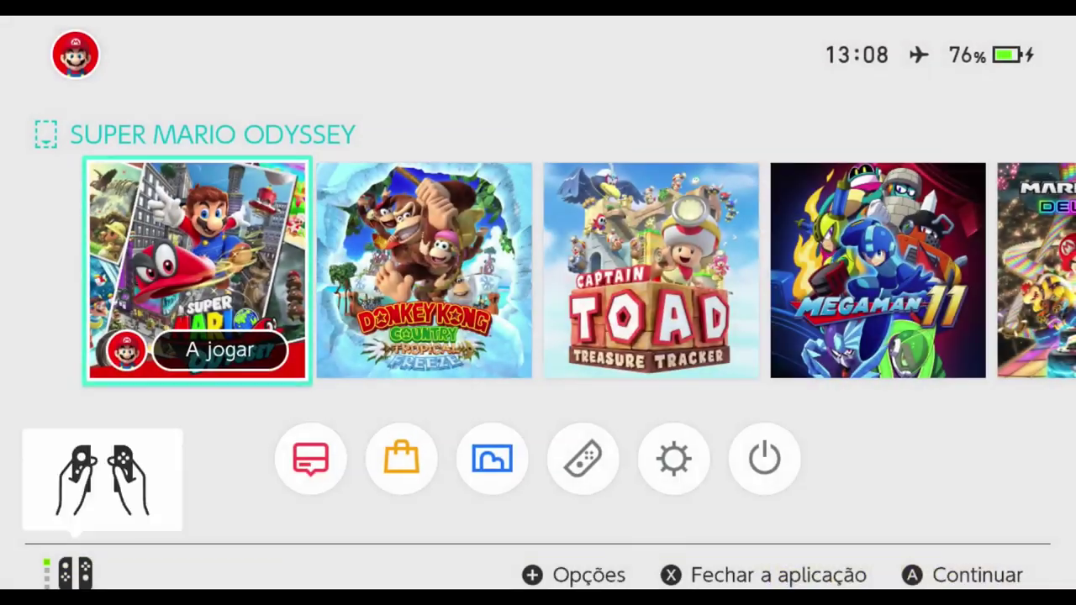
{"action": "key", "text": "x"}
{"action": "key", "text": "Escape"}
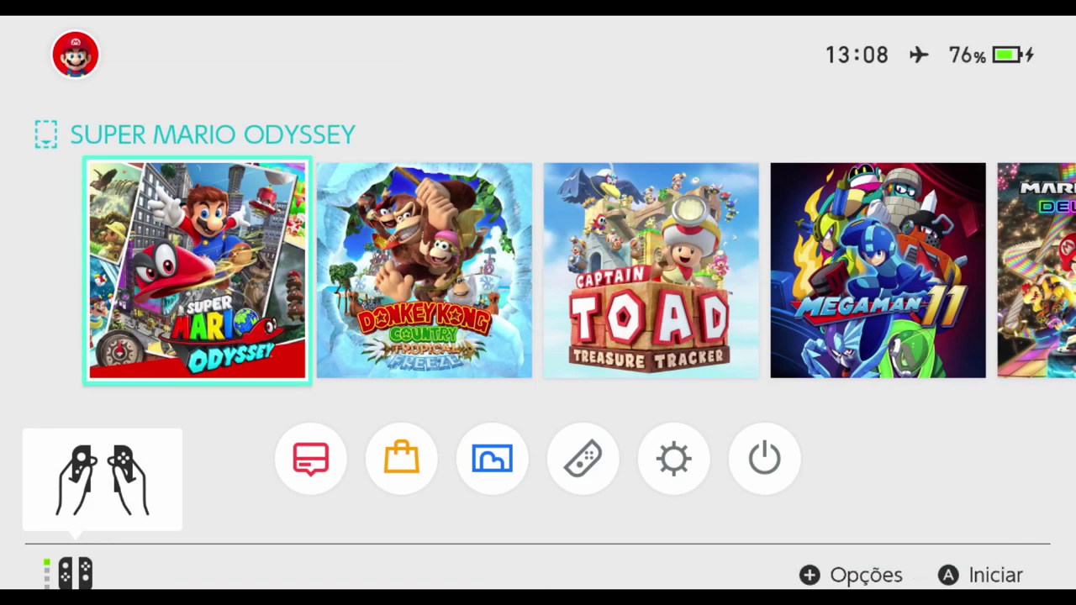
Step: Launch Mario Kart 8 Deluxe to check its title screen and return to the home screen
{"action": "key", "text": "Right"}
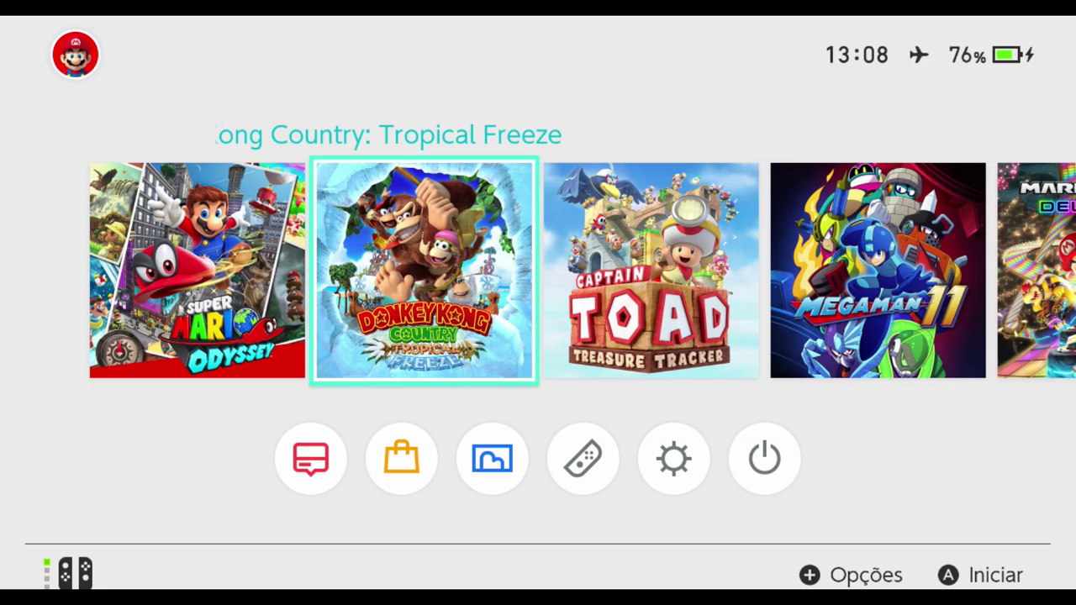
{"action": "key", "text": "Right"}
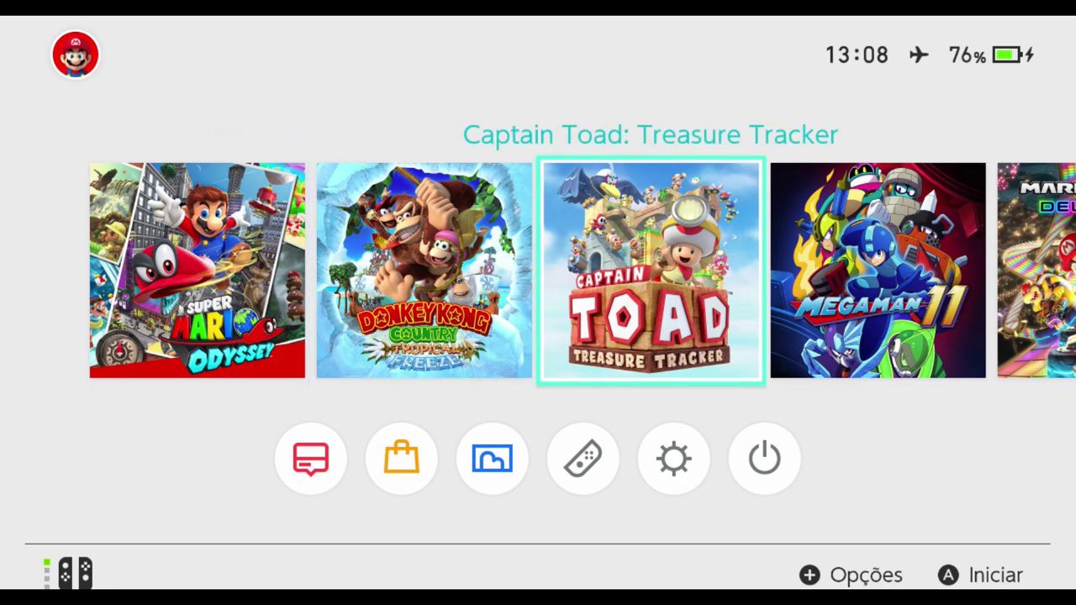
{"action": "key", "text": "Right"}
{"action": "key", "text": "Right"}
{"action": "key", "text": "Return"}
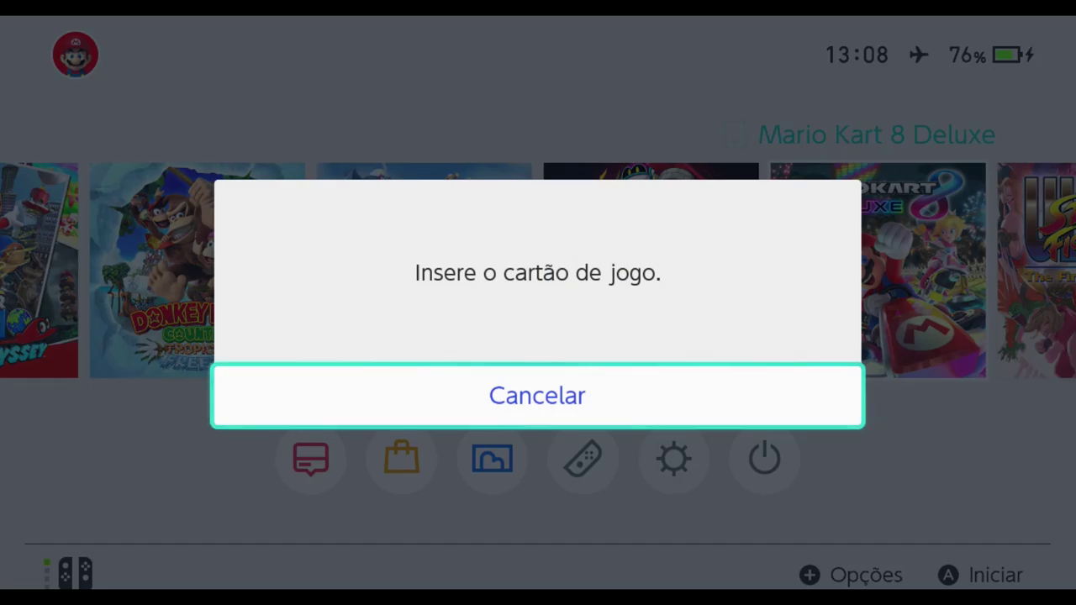
{"action": "key", "text": "Return"}
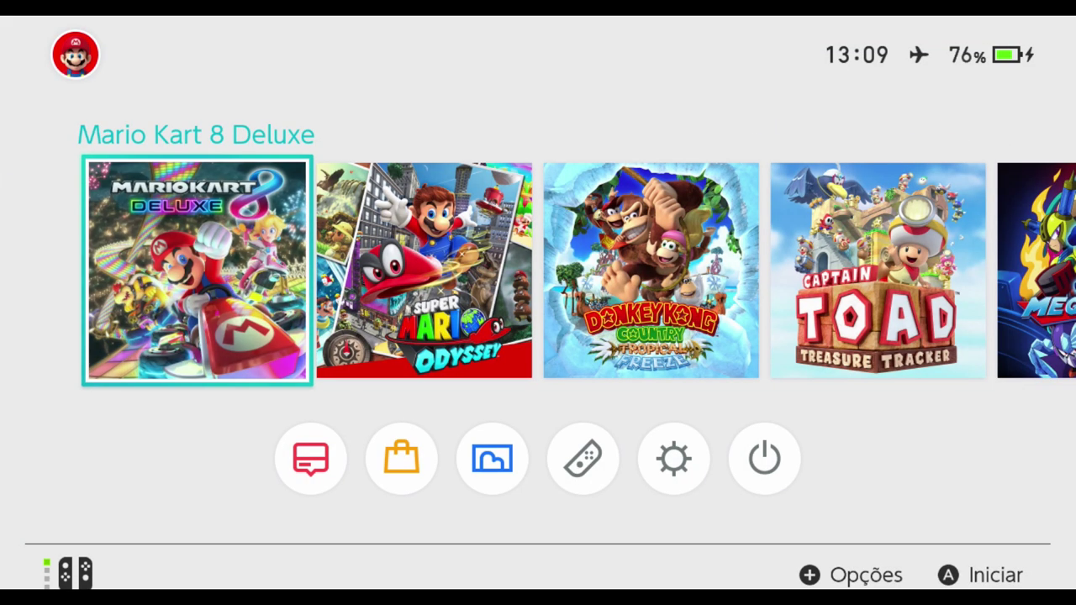
{"action": "key", "text": "Return"}
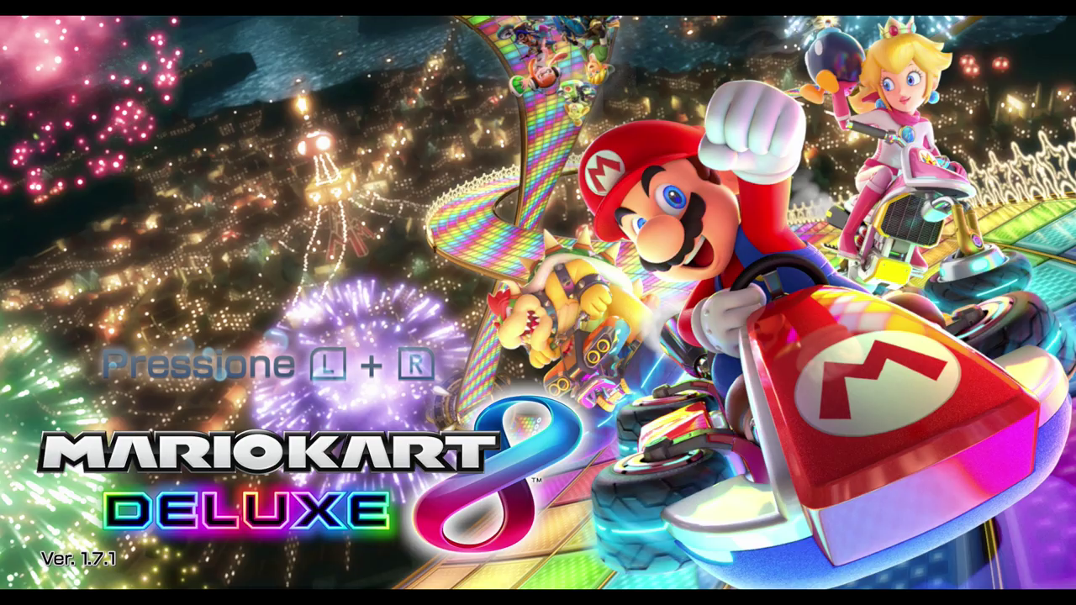
{"action": "key", "text": "Home"}
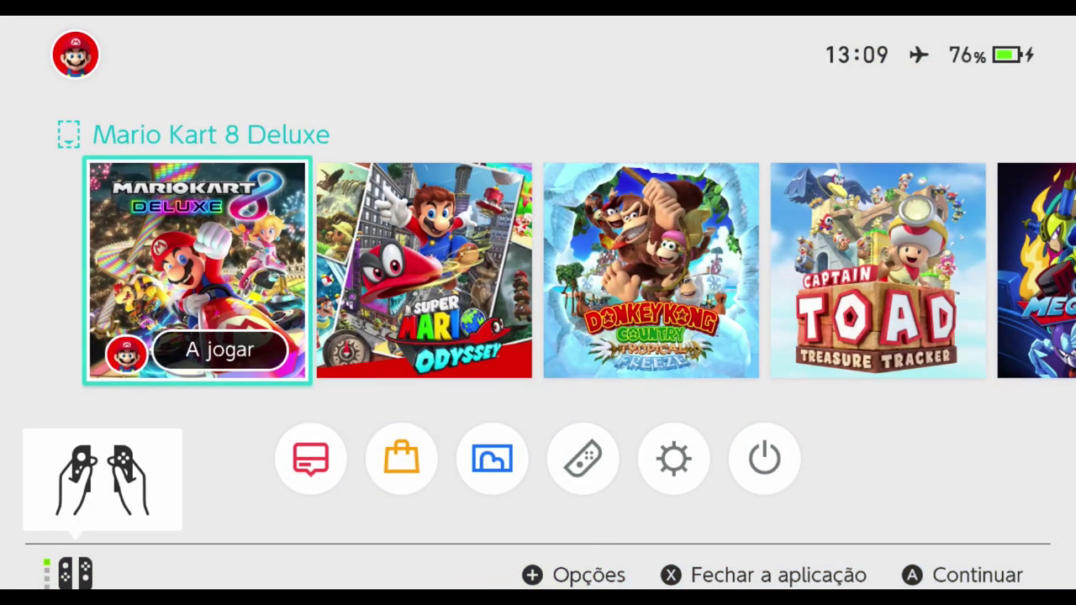